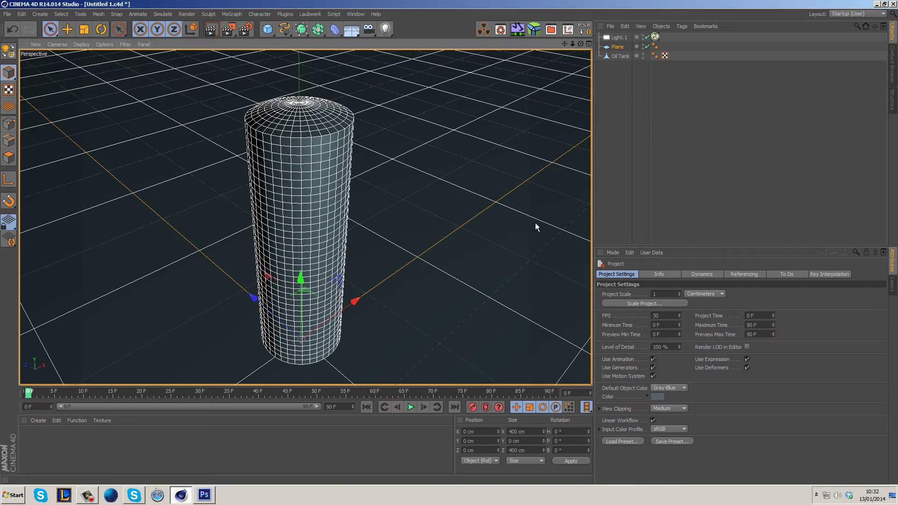
Deselect the Plane and start a V-Ray viewport render of the oil tank.
click(617, 132)
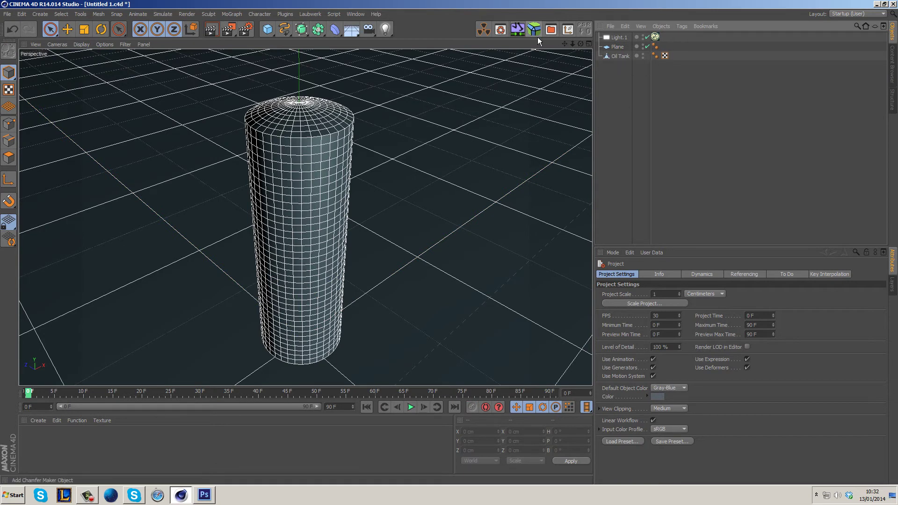
click(210, 29)
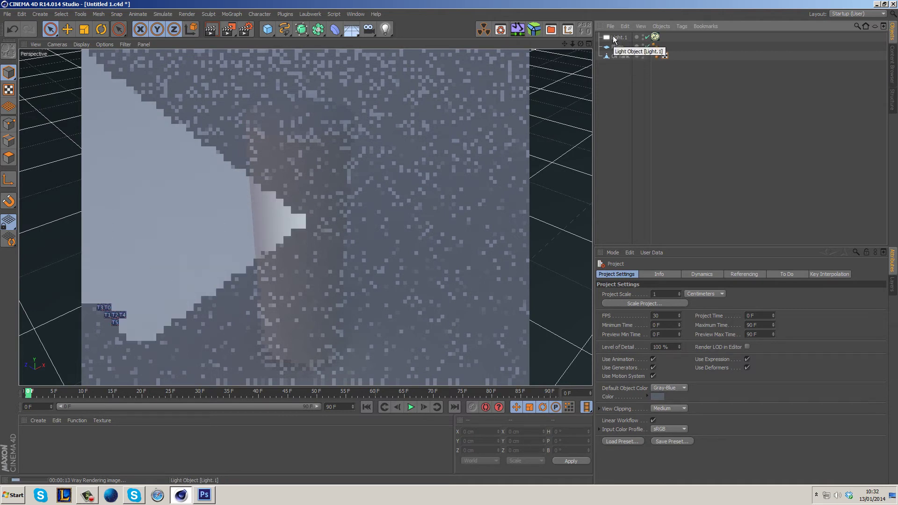
In Render Settings, set the GI preset to 01_IR-LC_very very fast.
click(246, 30)
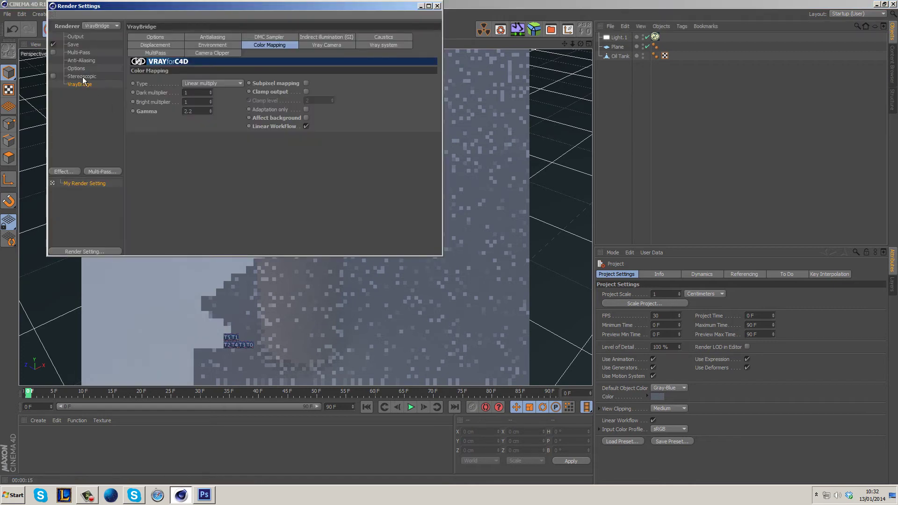
click(315, 37)
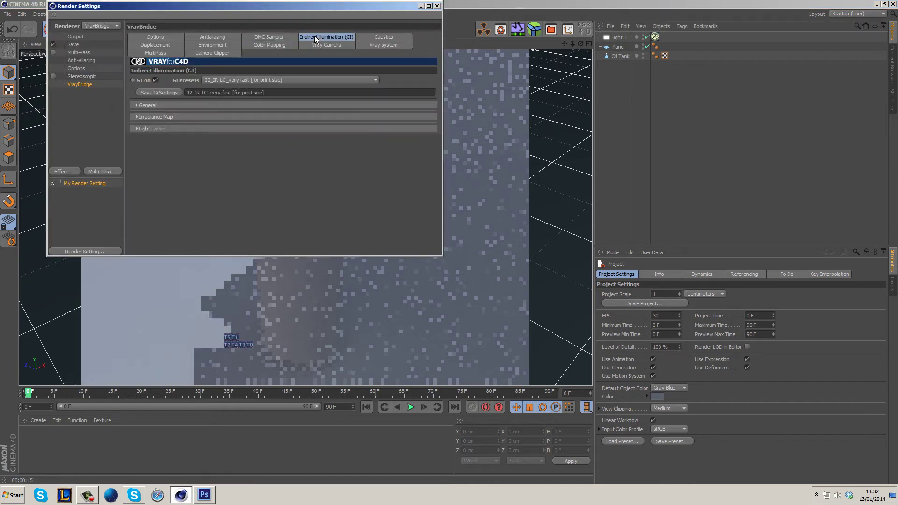
click(268, 80)
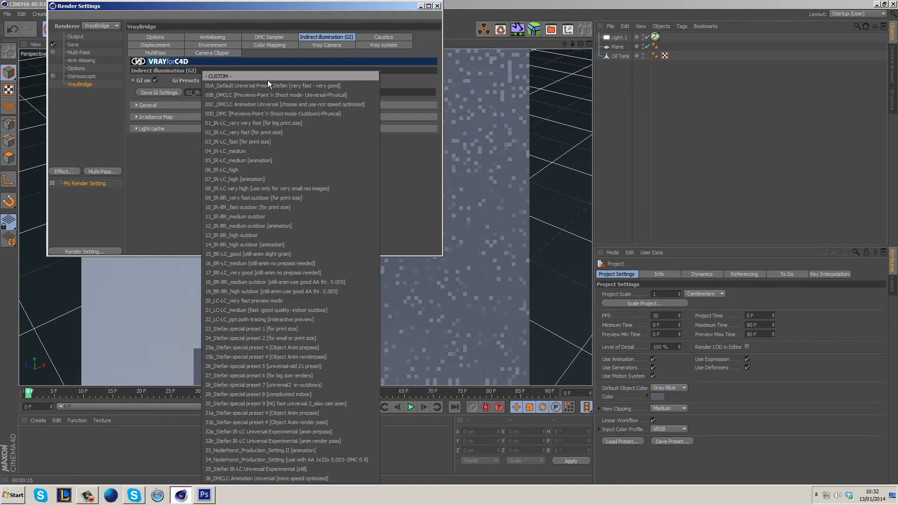
click(266, 123)
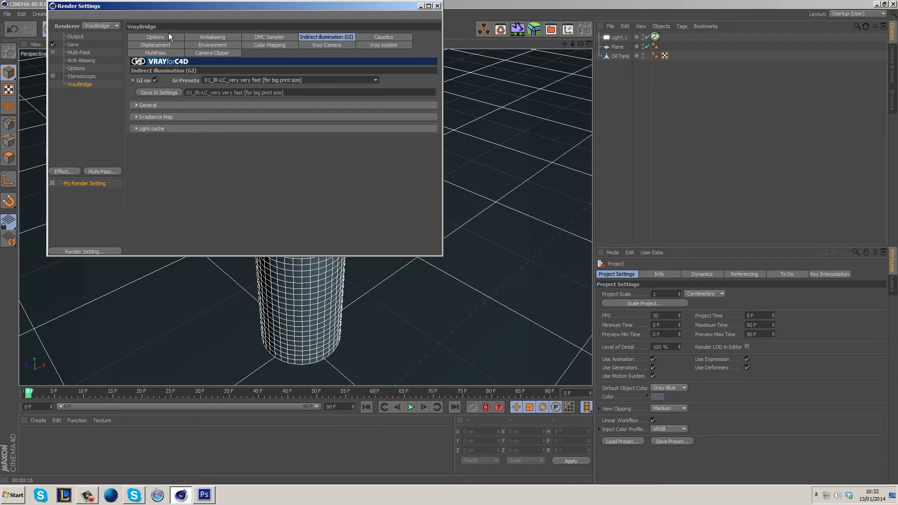
Set the V-Ray system Viewport Bucket X and Y sizes to 32.
click(372, 45)
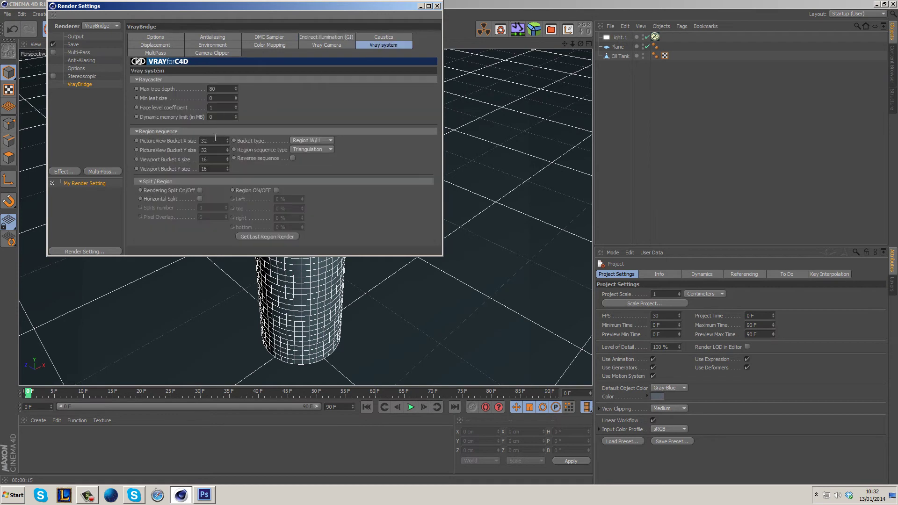
double_click(212, 161)
text(32)
double_click(214, 167)
text(32)
key(Return)
Re-render the oil tank with the new V-Ray settings, then select the Oil Tank object.
click(437, 6)
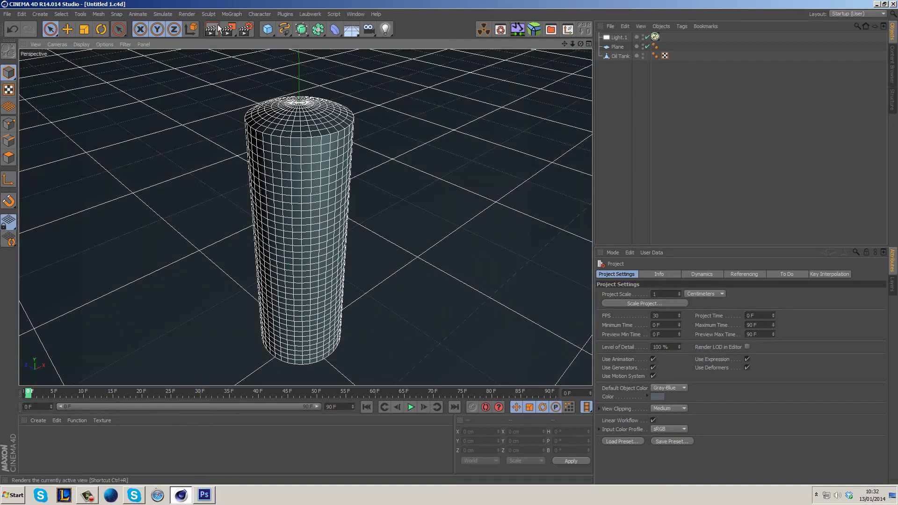
click(218, 28)
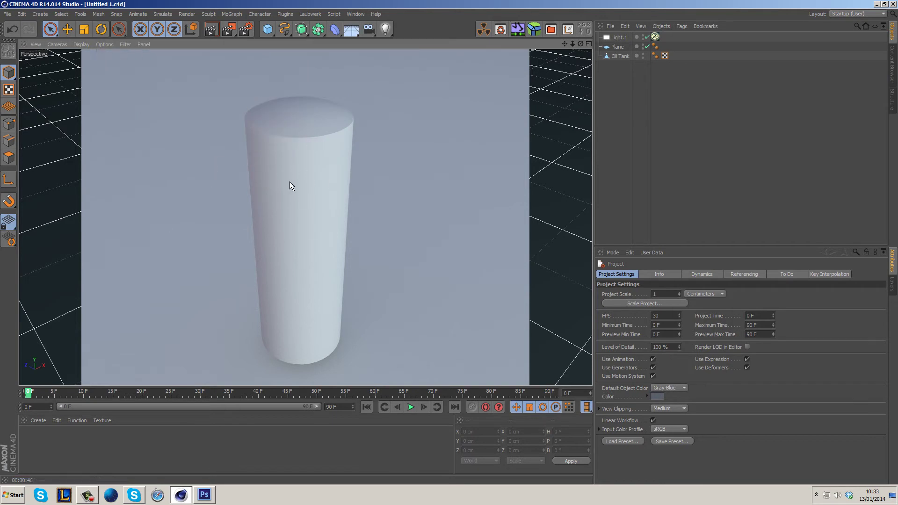
click(621, 56)
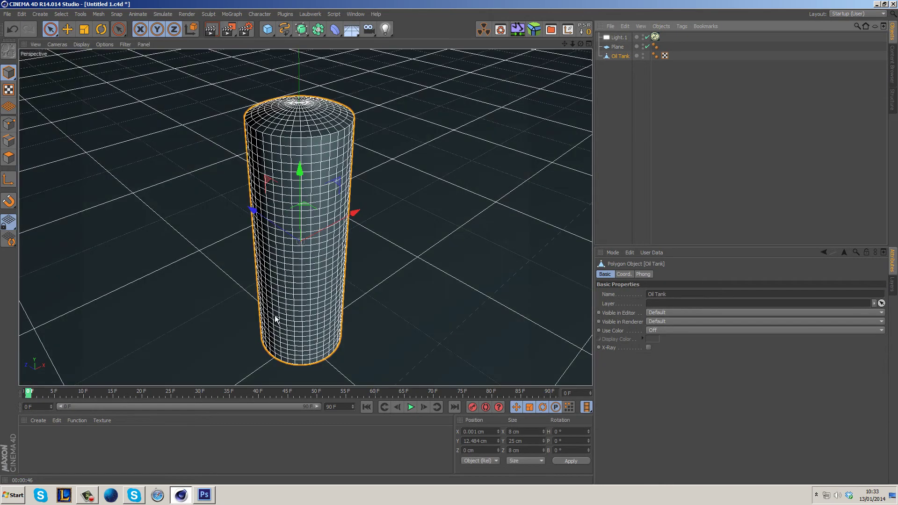
click(204, 494)
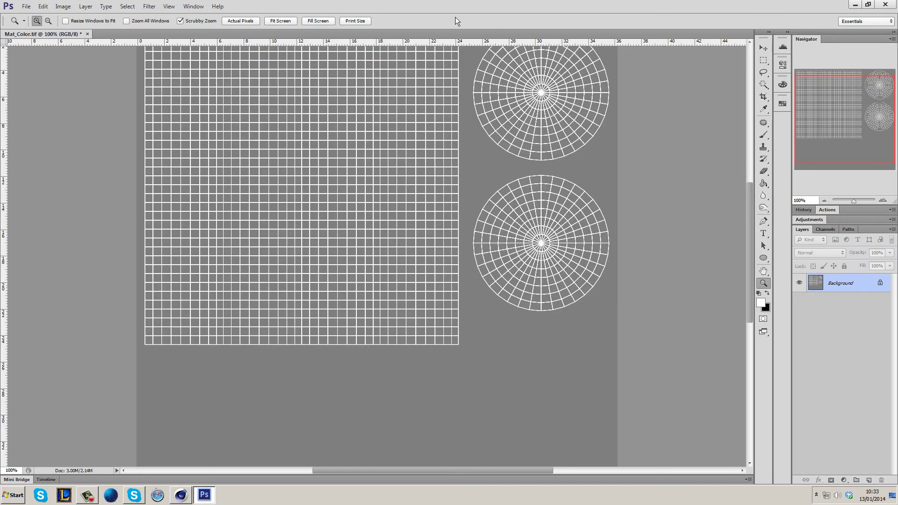
scroll(653, 194, up, 3)
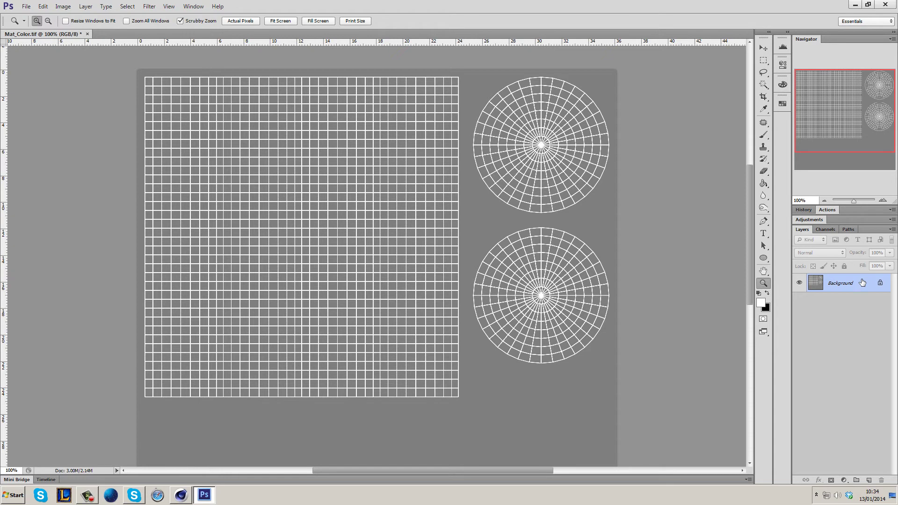
Duplicate the Background, fill a new Layer 2 with black, and move it below Layer 1.
key(ctrl+j)
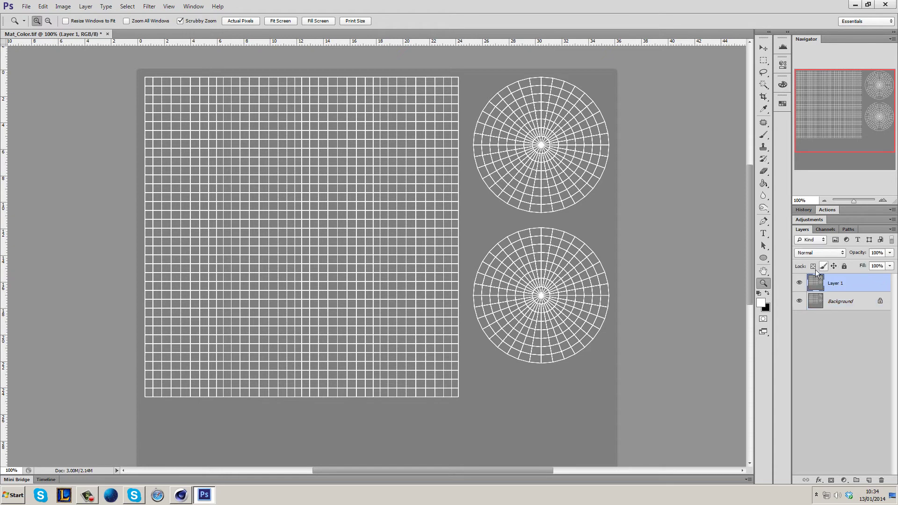
click(868, 477)
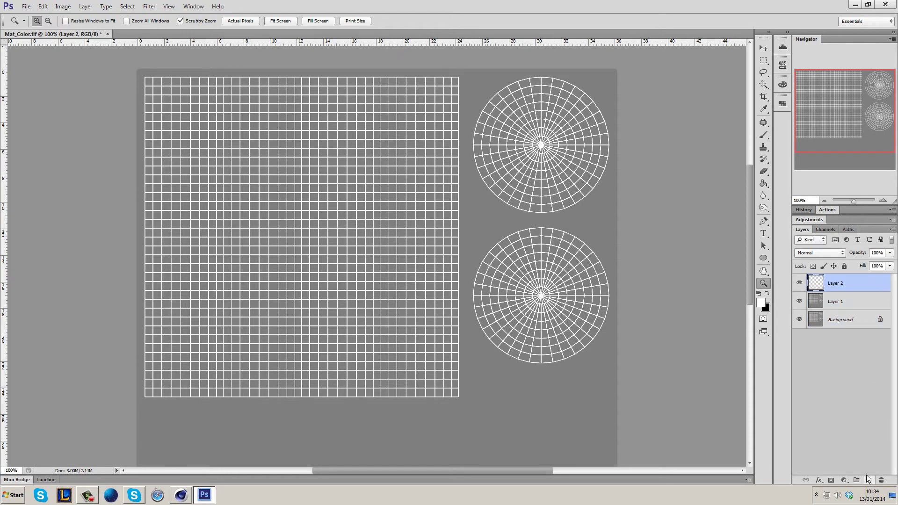
click(768, 294)
click(763, 184)
click(572, 221)
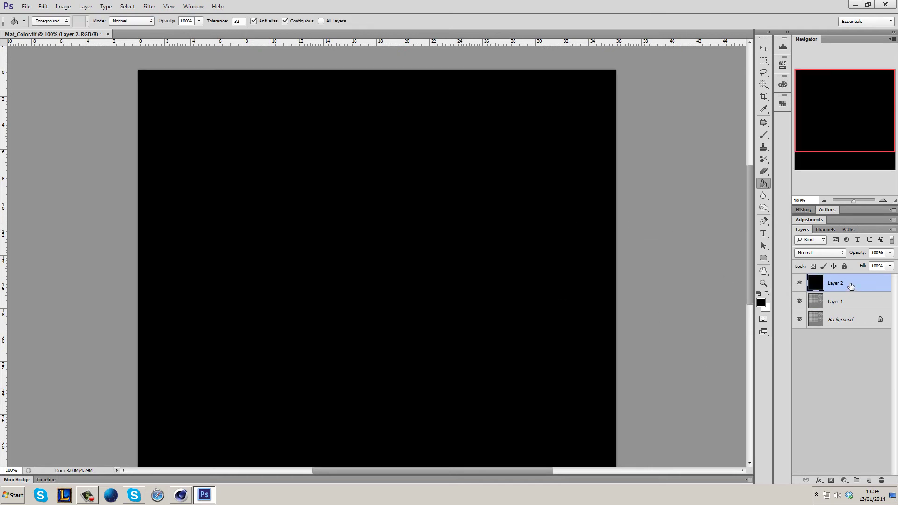
drag(851, 286, 848, 310)
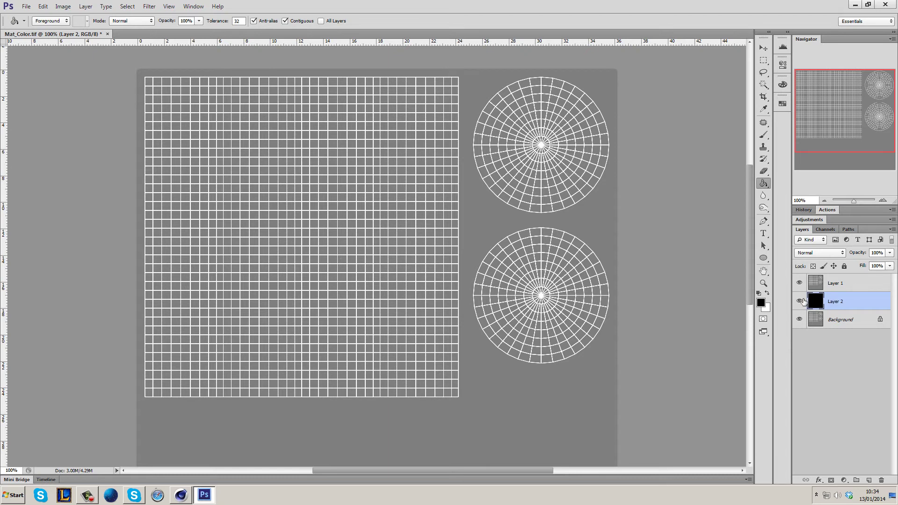
Check the black fill, then set Layer 1's blend mode to Hard Light.
click(800, 283)
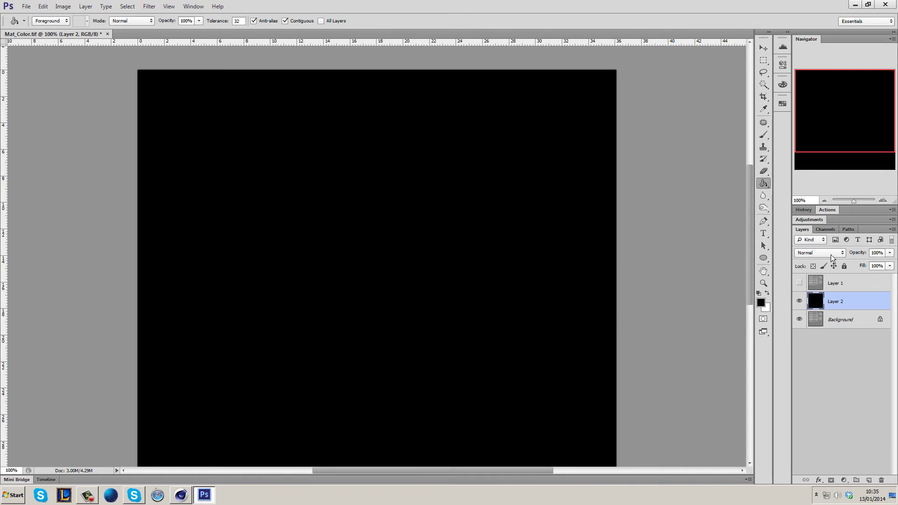
click(799, 283)
click(829, 282)
click(820, 253)
click(824, 288)
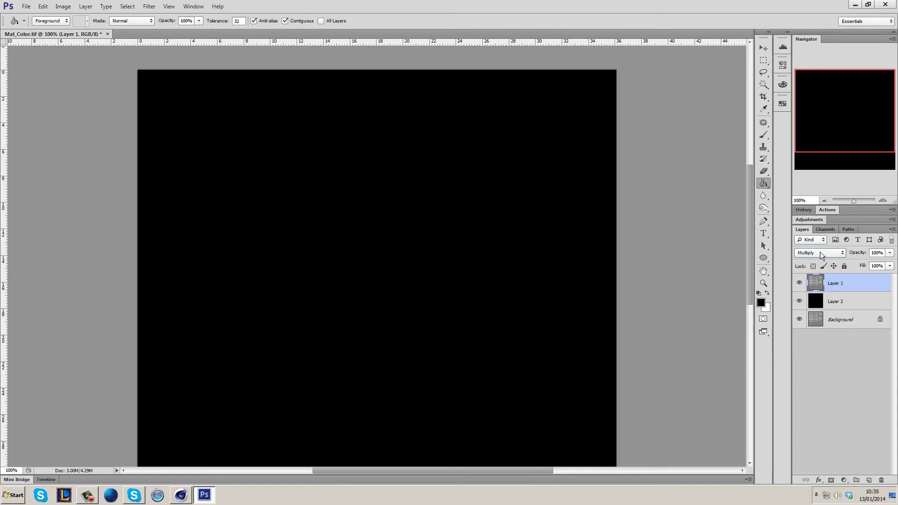
scroll(820, 253, down, 5)
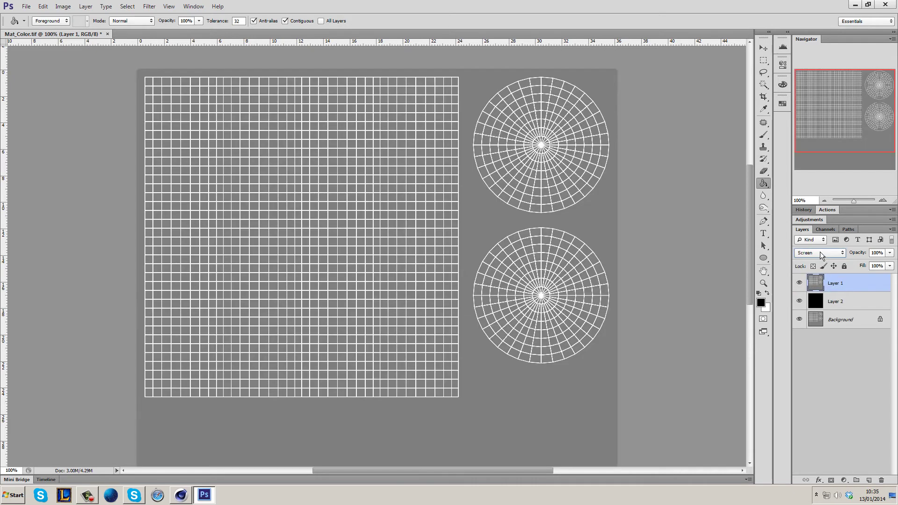
scroll(821, 253, down, 4)
scroll(821, 252, down, 1)
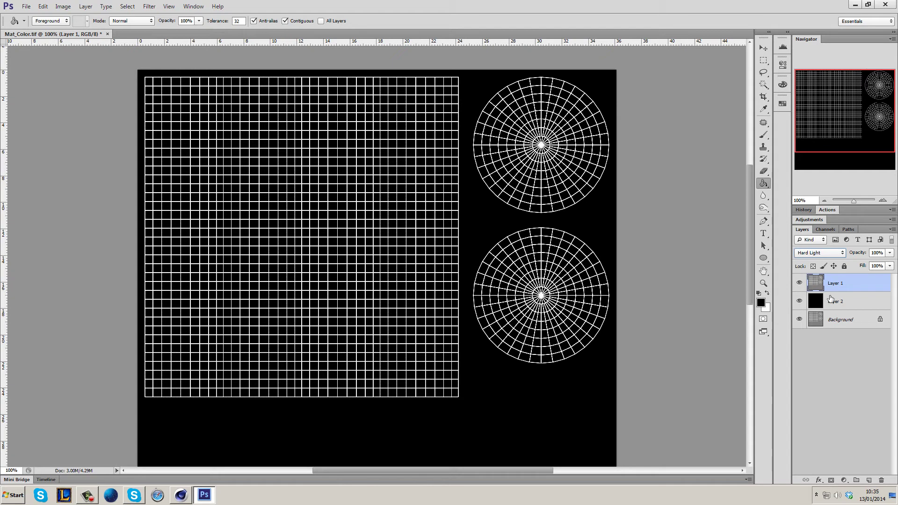
On the black Layer 2, paint a white brush test stroke and undo it.
click(831, 301)
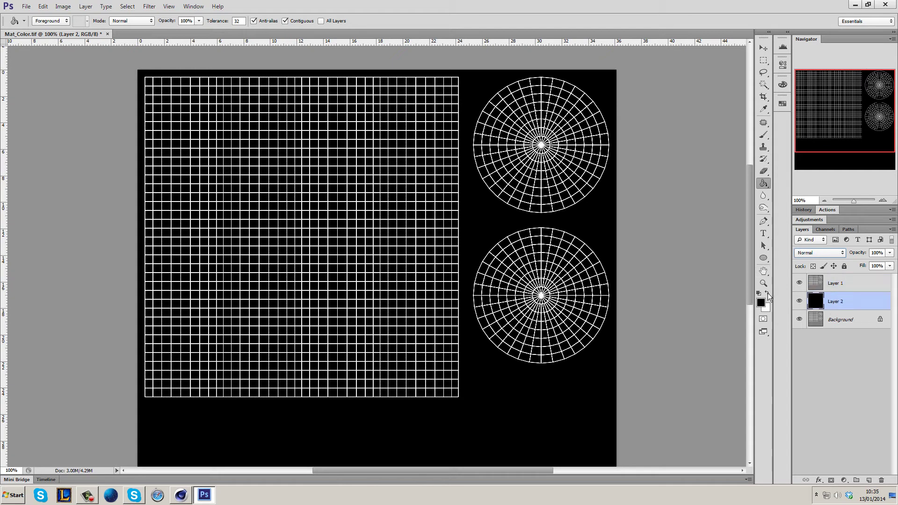
key(b)
mouse_move(429, 176)
mouse_down()
mouse_move(360, 184)
mouse_move(279, 227)
mouse_move(341, 182)
mouse_move(421, 233)
mouse_up()
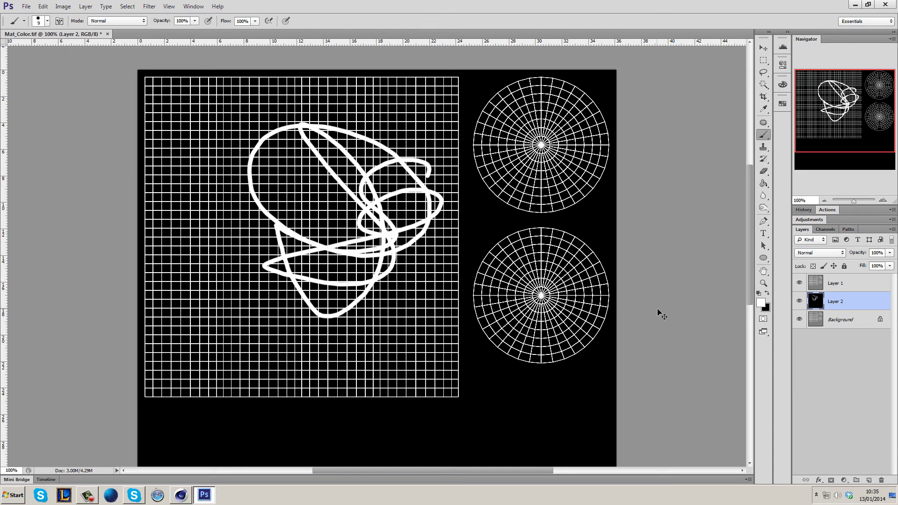
key(ctrl+z)
On a new layer, draw white custom-shape triangles over the top and bottom circles.
click(869, 481)
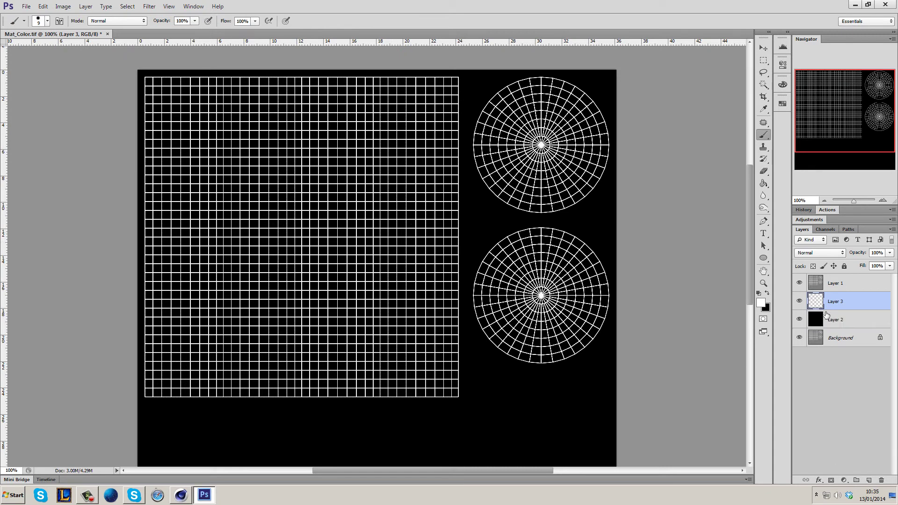
click(765, 259)
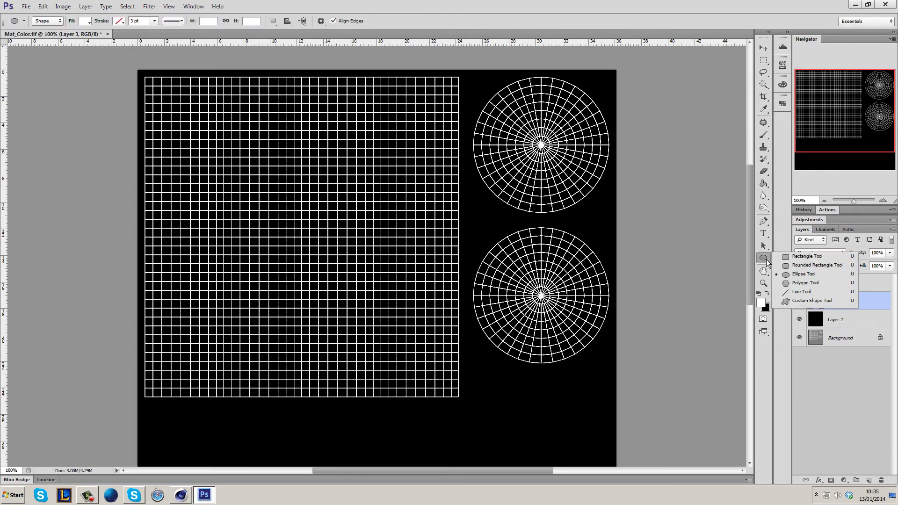
click(803, 300)
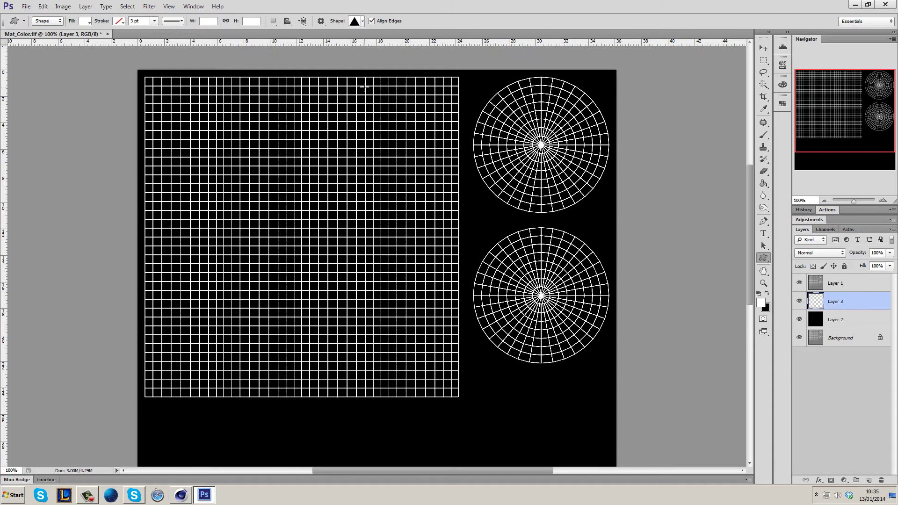
drag(509, 114, 575, 167)
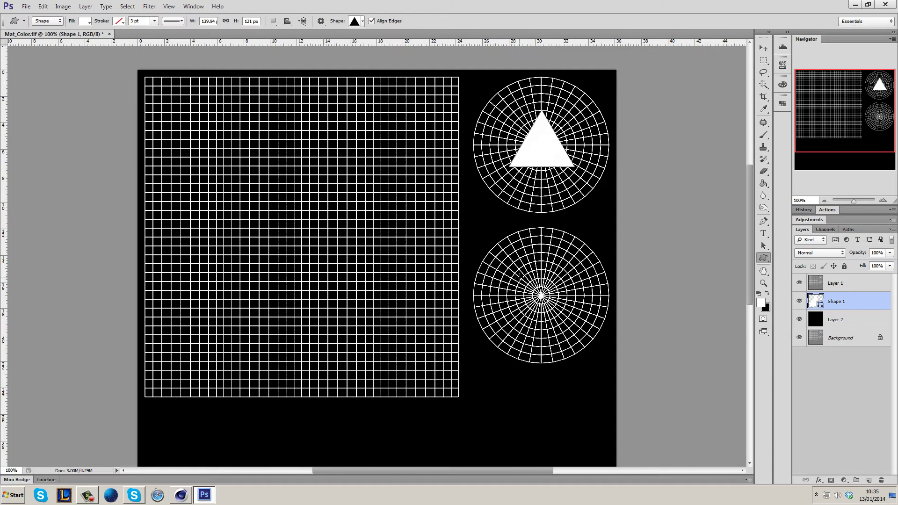
drag(520, 283, 575, 326)
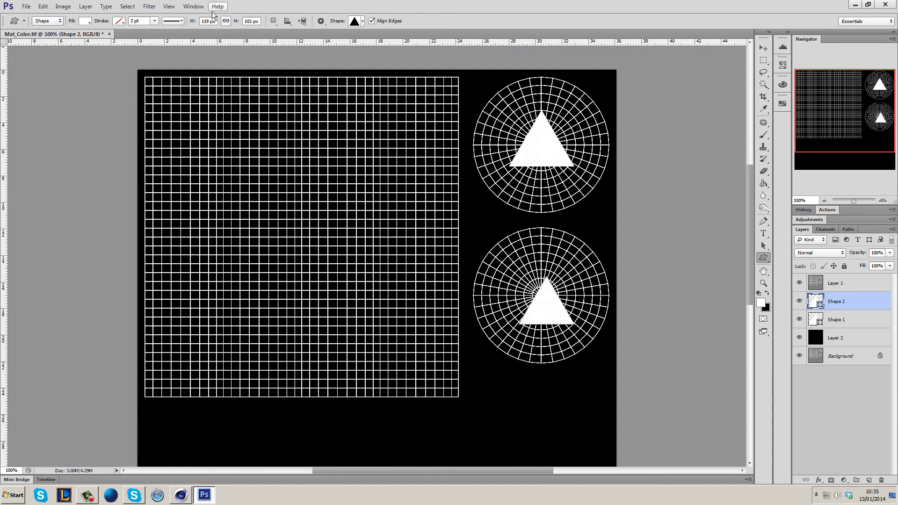
Draw one large white leaf across the grid and three small leaves beside it.
click(354, 22)
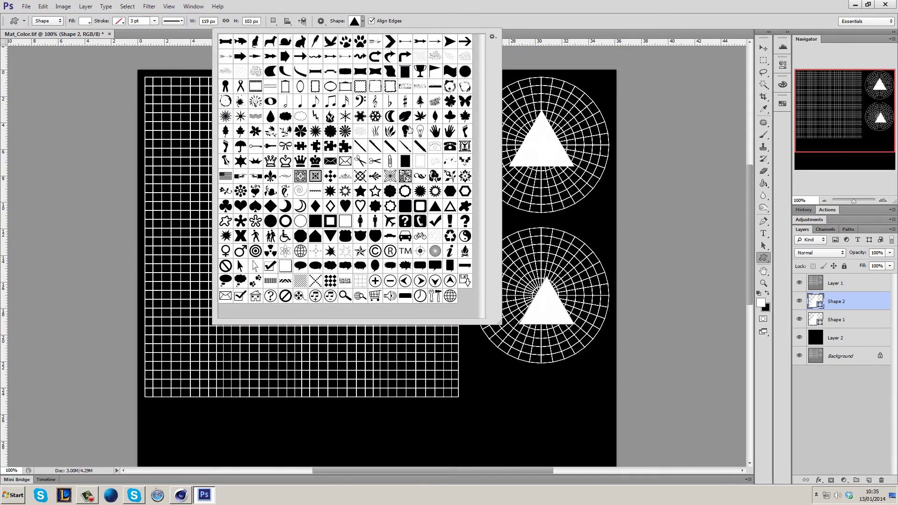
click(405, 116)
key(Return)
drag(205, 152, 460, 349)
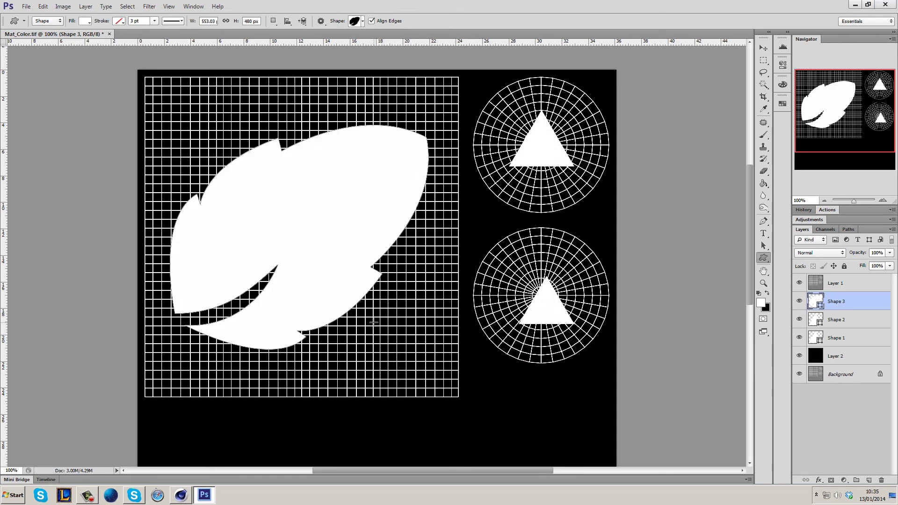
drag(392, 331, 439, 372)
drag(411, 291, 444, 319)
drag(417, 241, 446, 265)
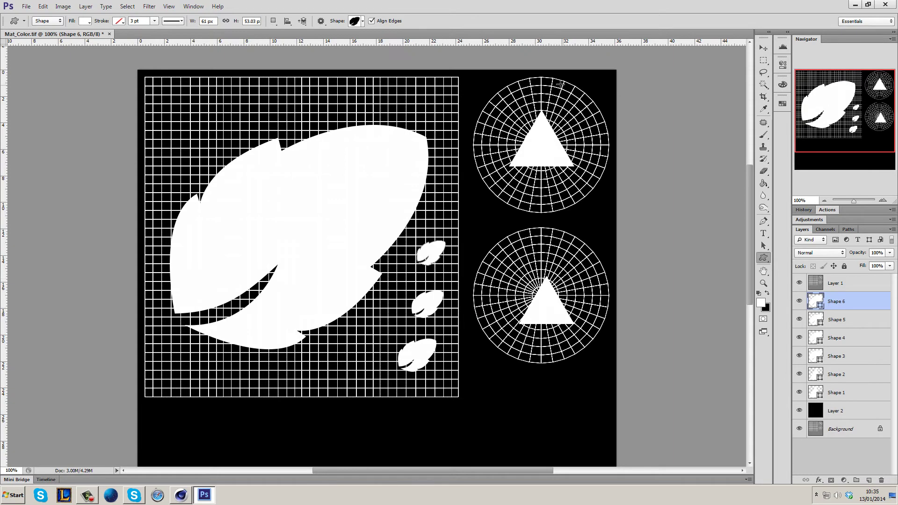
Add a white star in the grid's top-left corner and preview the shapes without the grid.
click(356, 22)
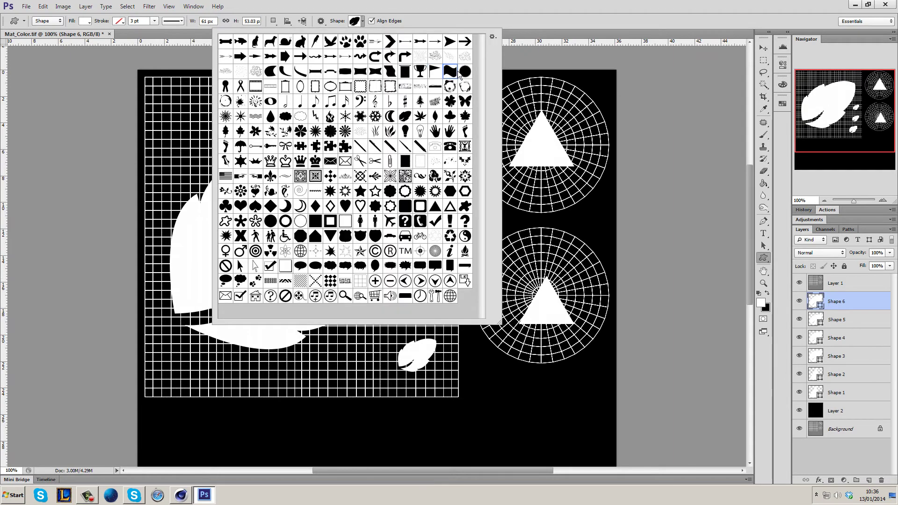
double_click(361, 191)
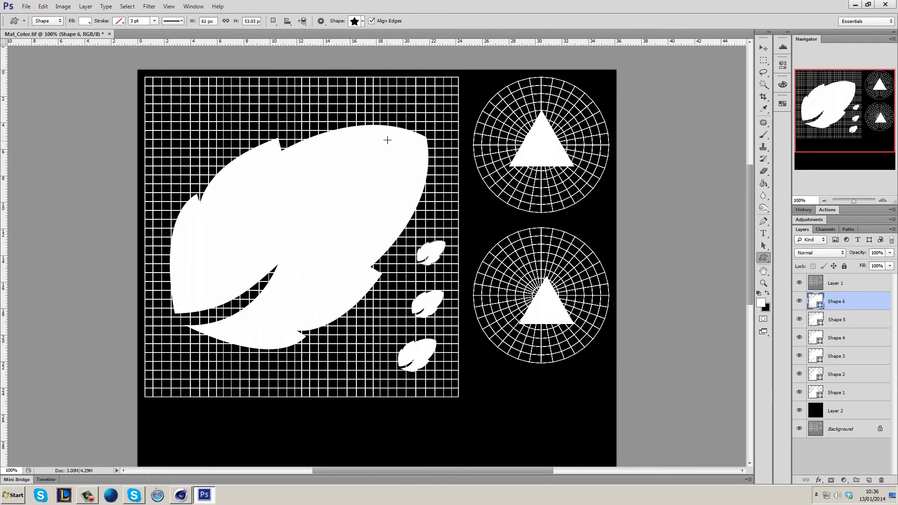
drag(160, 93, 223, 154)
click(763, 48)
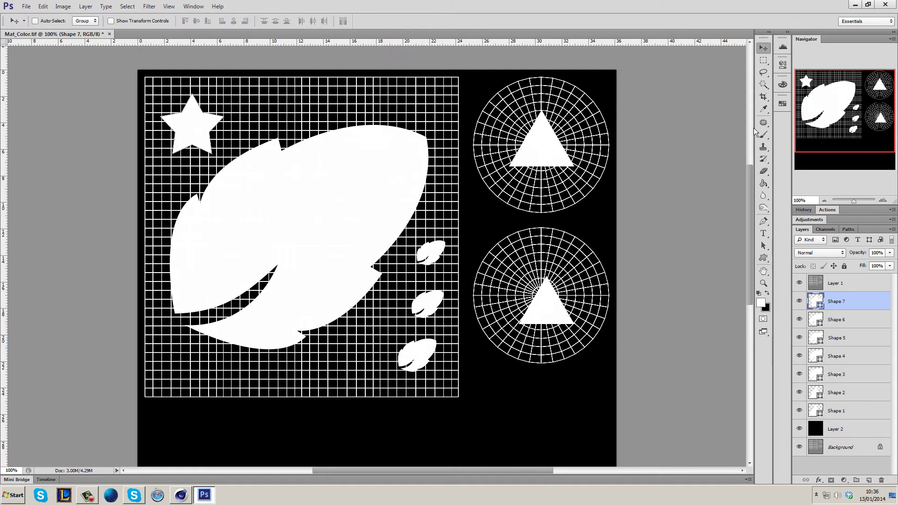
click(799, 283)
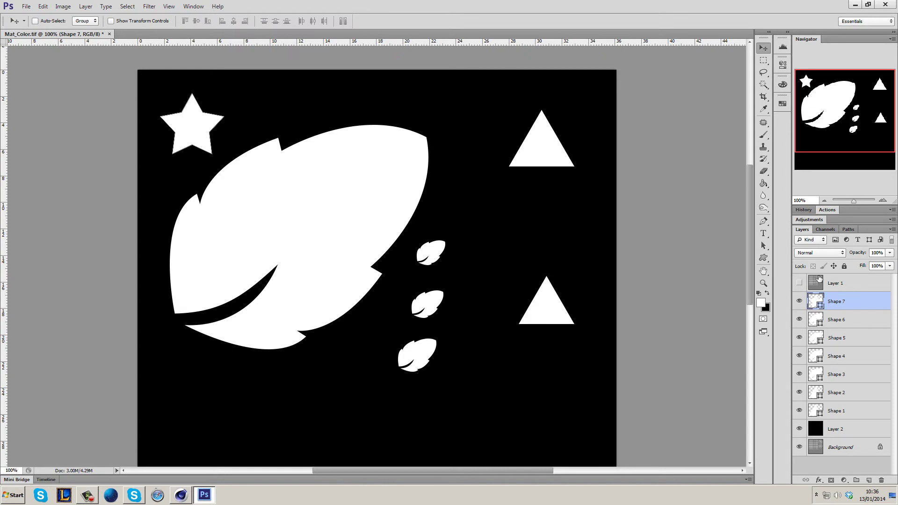
click(799, 283)
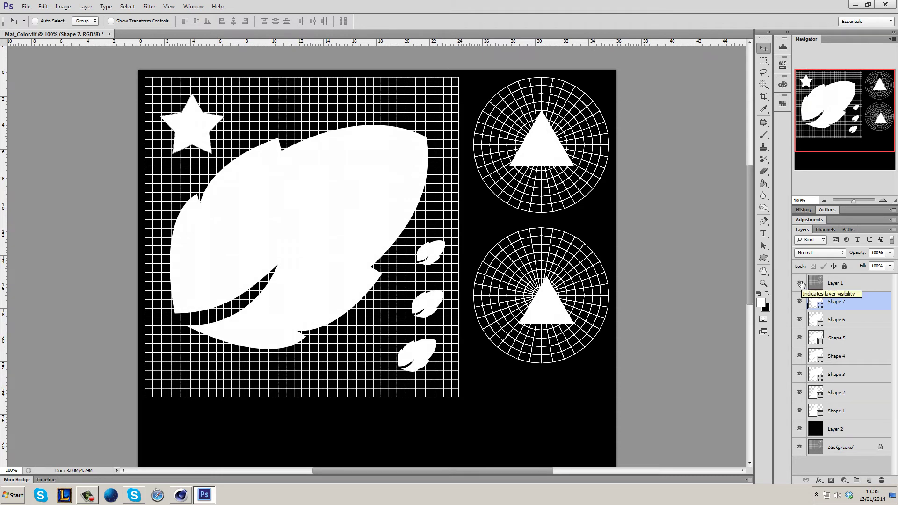
Hide the grid layer and merge Shape 1 through Shape 7 into one layer.
click(800, 283)
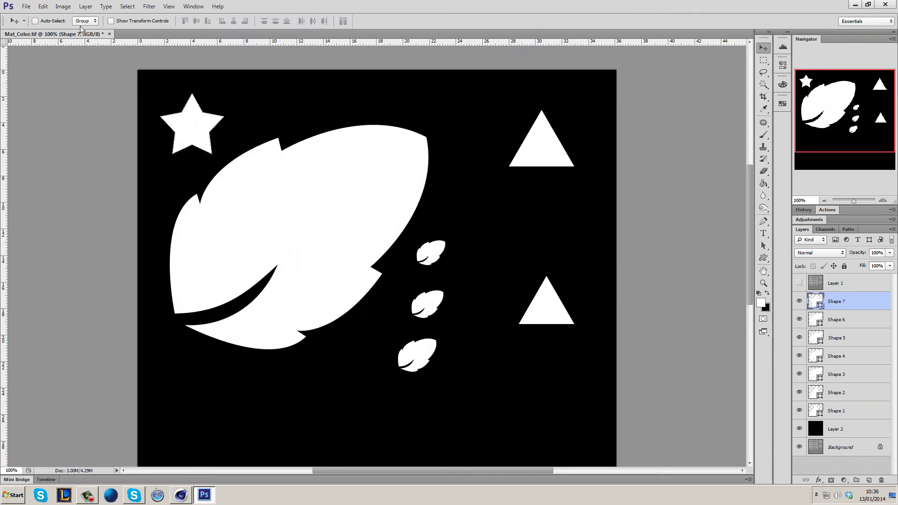
shift+click(858, 410)
key(ctrl+e)
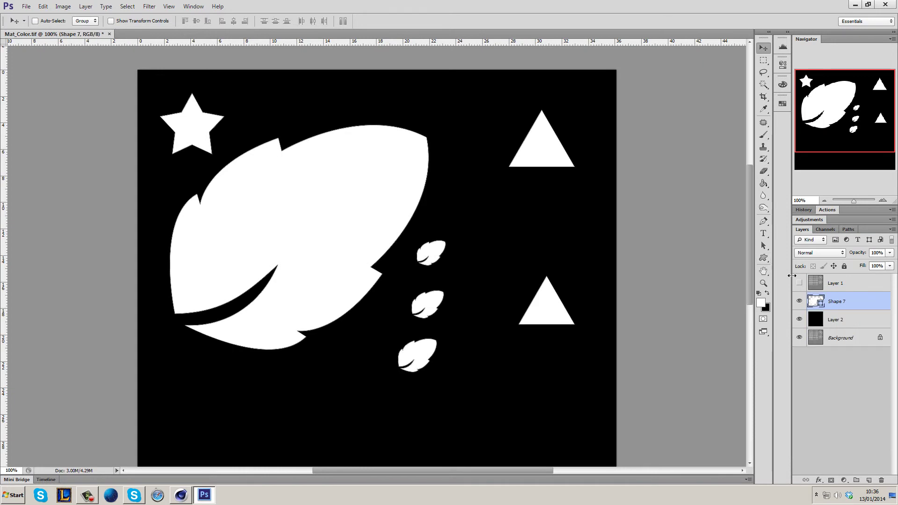
Rasterize the merged shape layer and apply a Gaussian Blur to soften its edges.
click(149, 7)
mouse_move(203, 94)
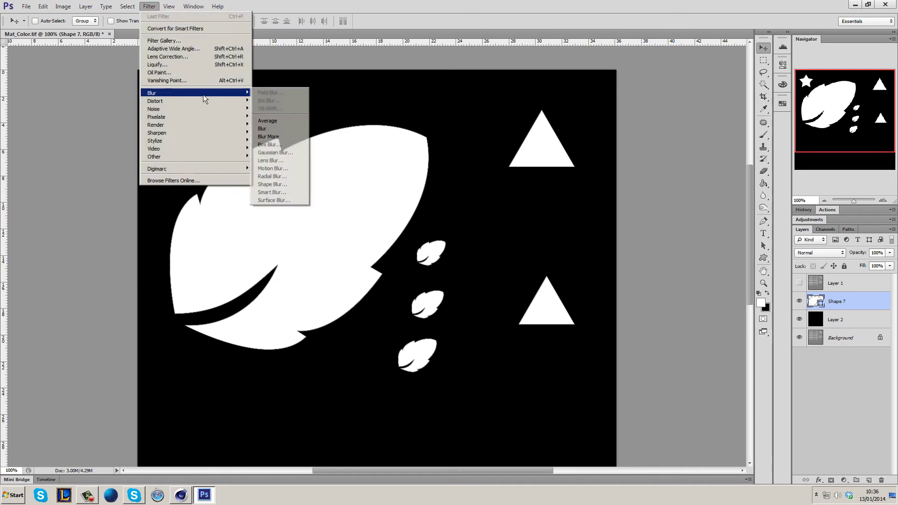
click(299, 149)
click(429, 186)
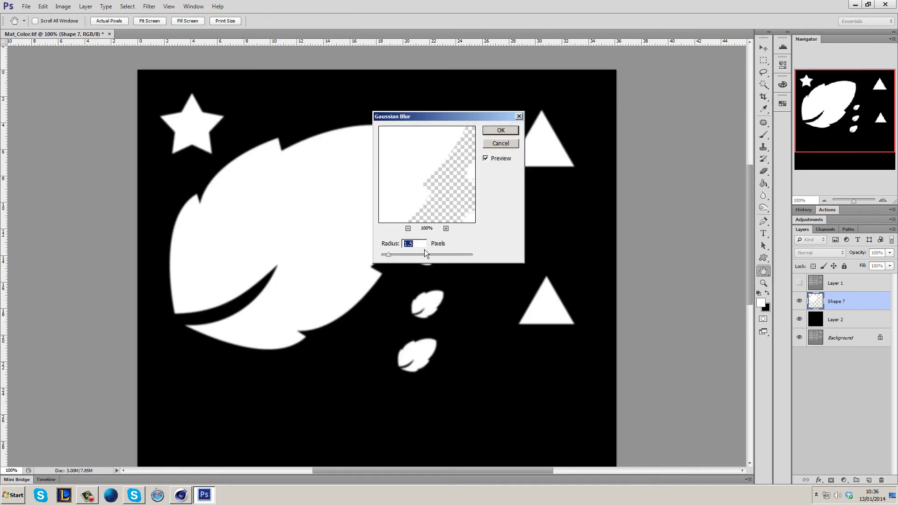
click(501, 131)
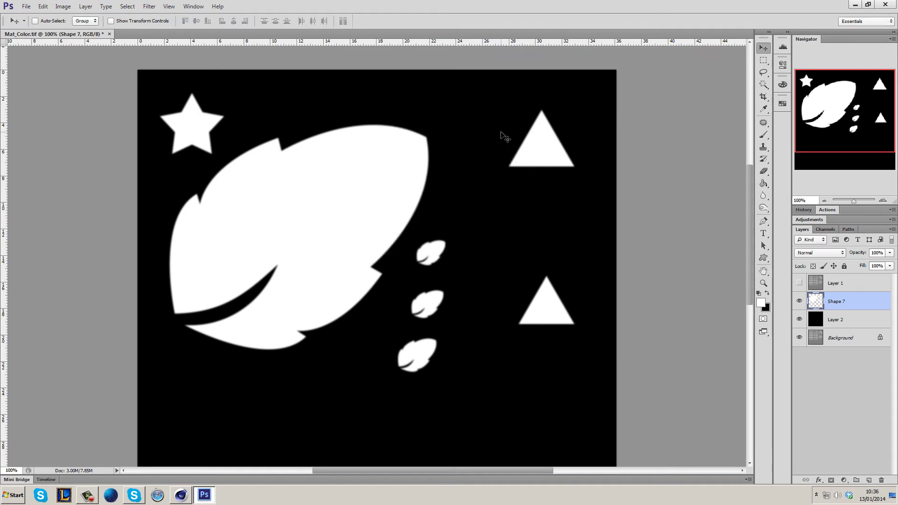
click(763, 285)
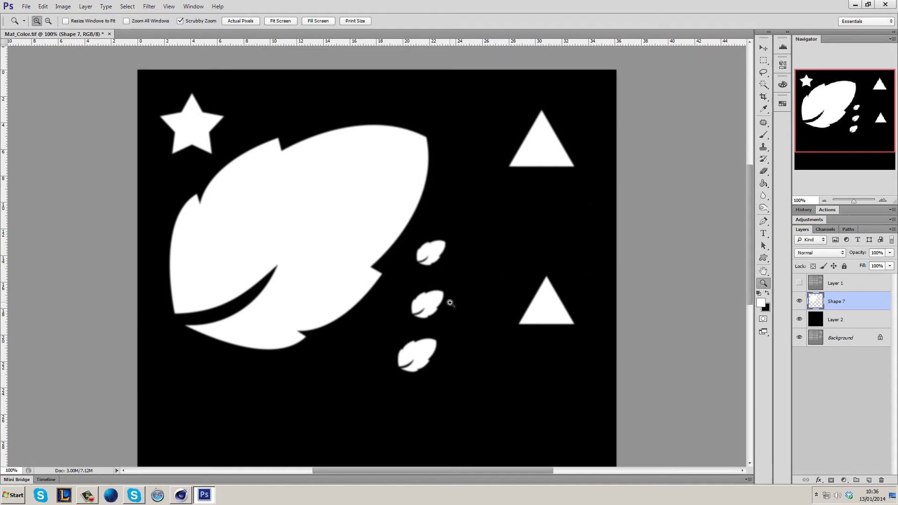
Save a JPEG copy of the artwork named S1, accepting the default quality options.
click(26, 7)
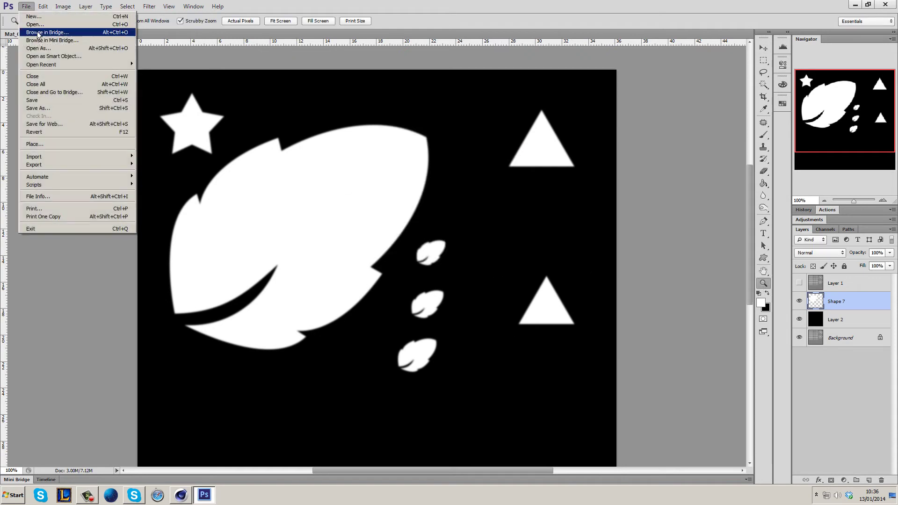
click(63, 111)
click(386, 360)
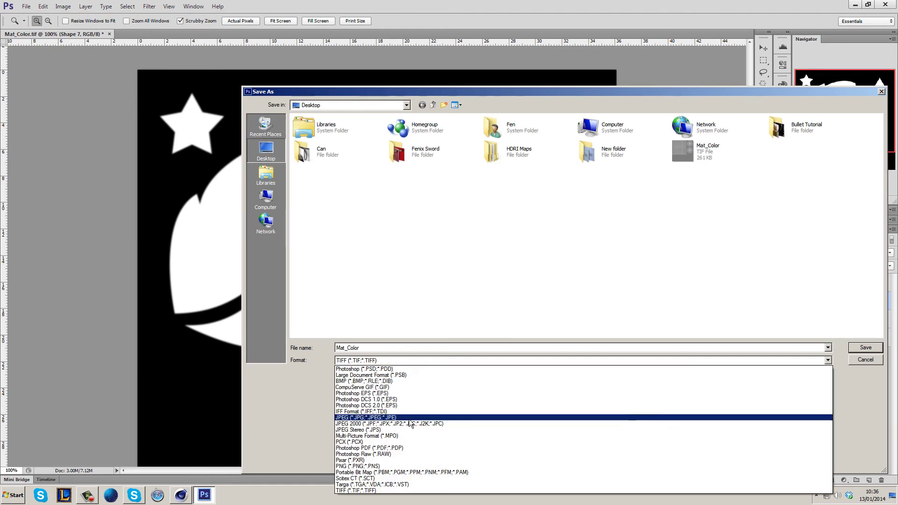
click(407, 418)
click(417, 350)
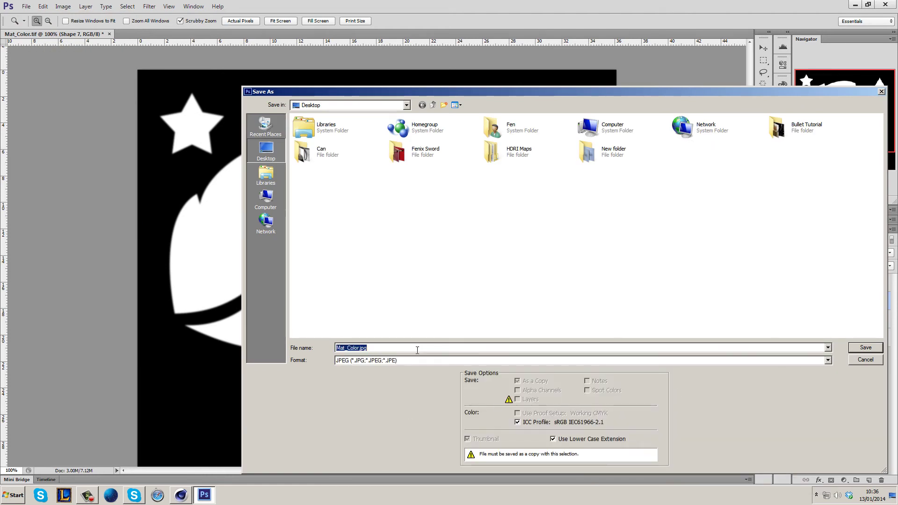
text(S1)
click(858, 349)
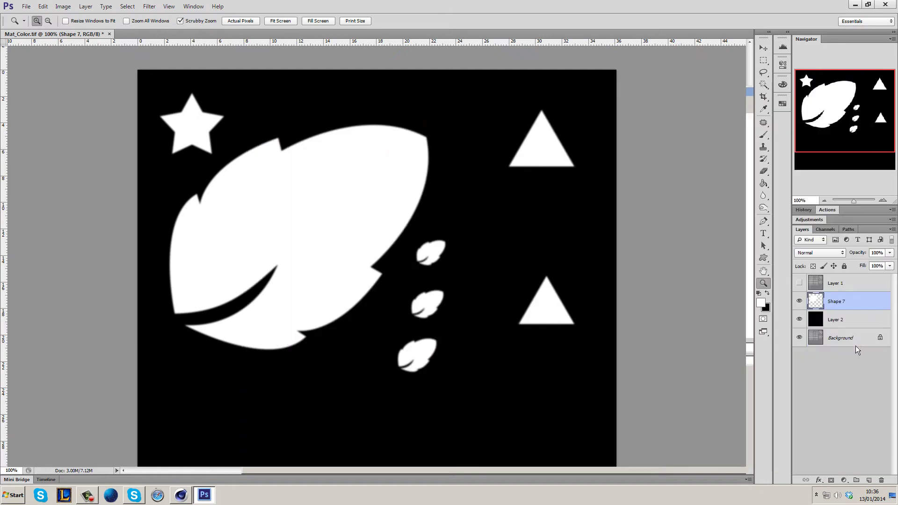
click(514, 135)
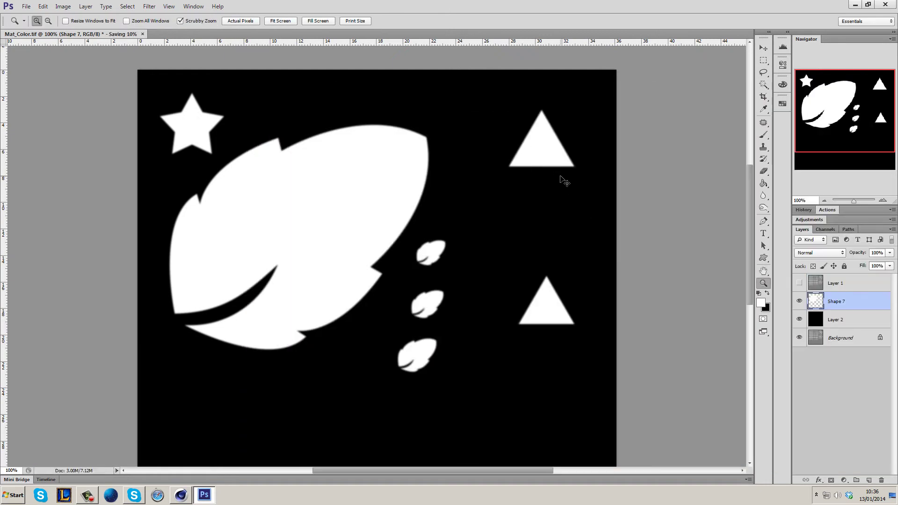
Undo the last change, save a JPEG copy named d2.jpg, and return to Cinema 4D.
key(ctrl+z)
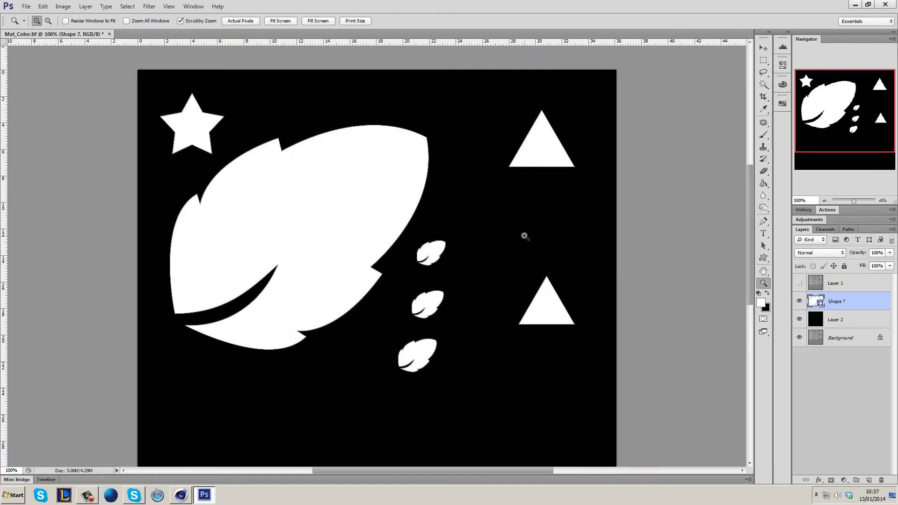
click(26, 7)
click(51, 108)
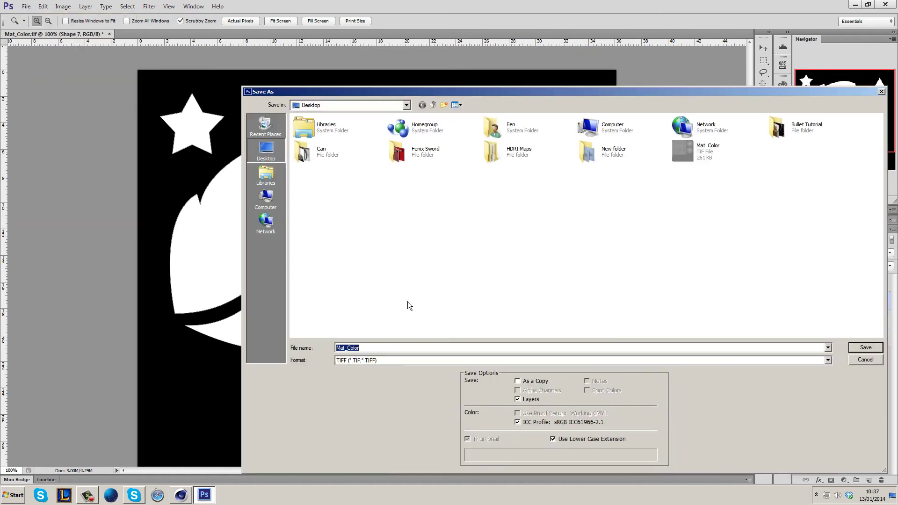
text(d2)
click(405, 361)
click(392, 418)
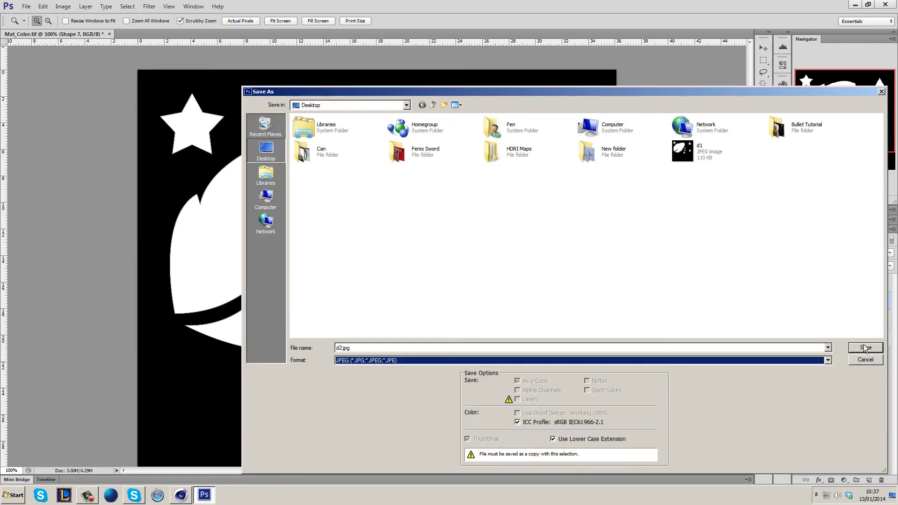
click(864, 348)
click(507, 133)
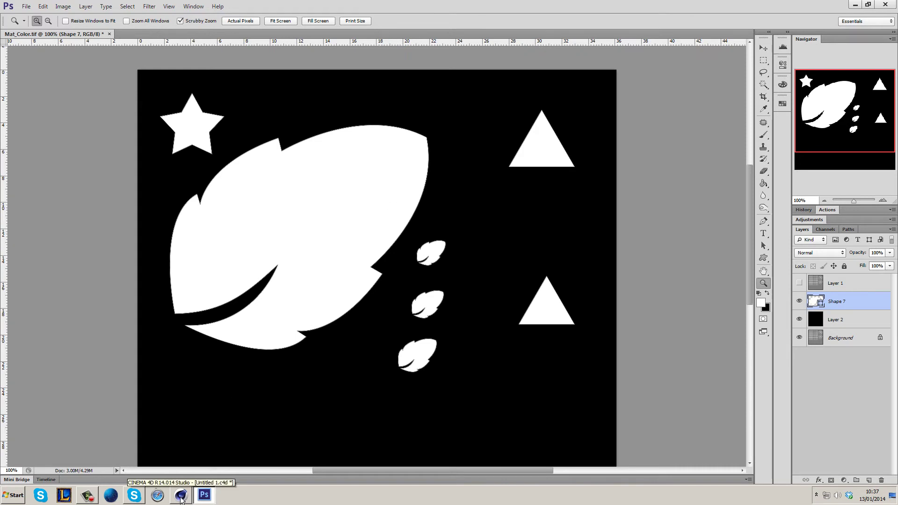
click(763, 59)
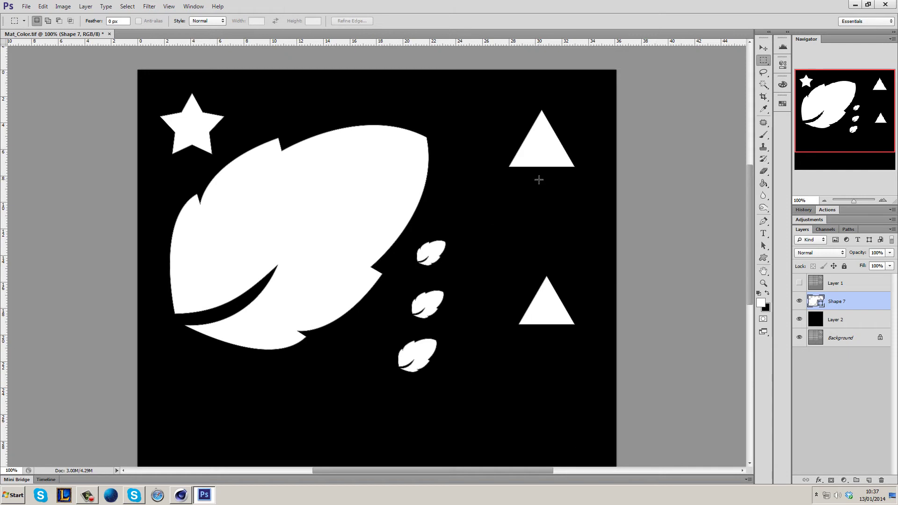
click(180, 496)
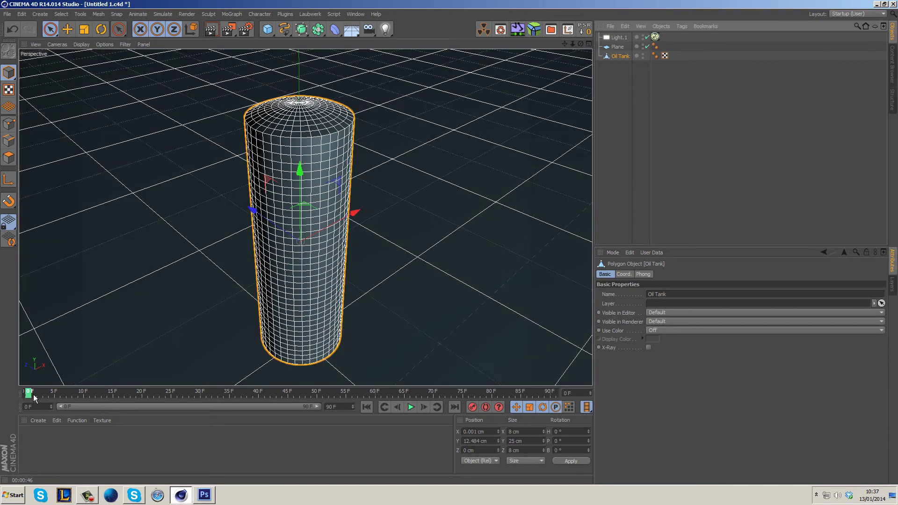
Create a VrayDisplaceMaterial, apply it to the Oil Tank, and save the scene.
click(34, 422)
mouse_move(66, 353)
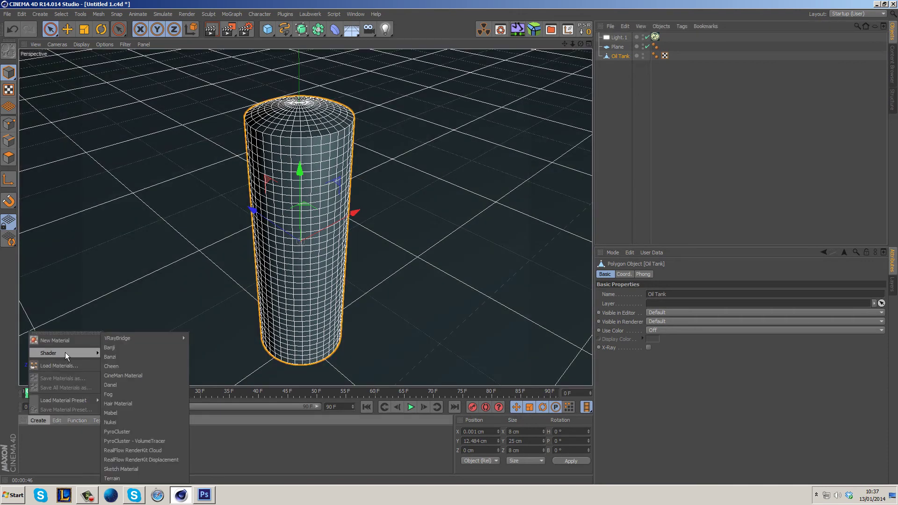
mouse_move(135, 337)
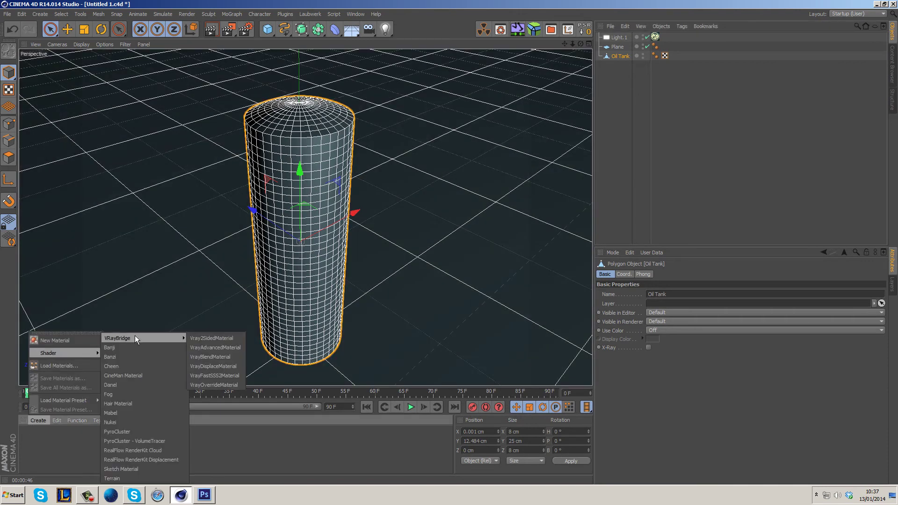
click(223, 368)
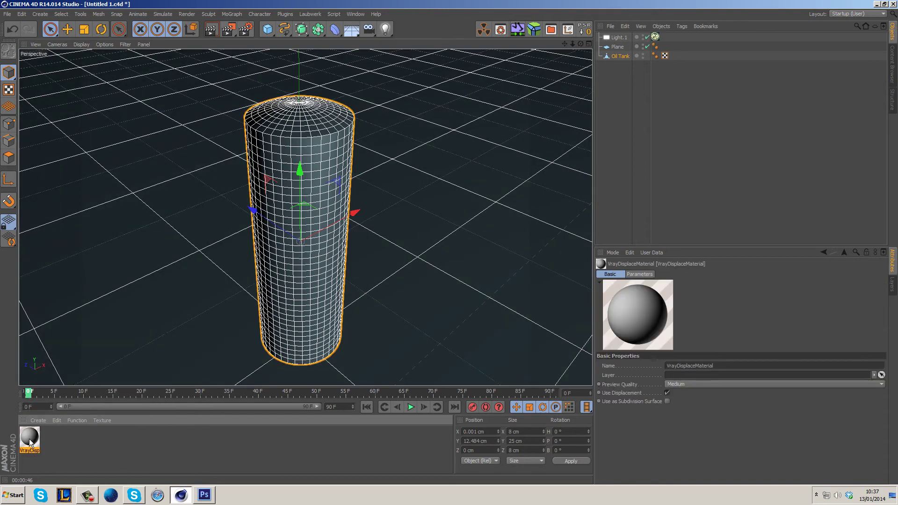
mouse_move(28, 439)
mouse_down()
mouse_move(653, 185)
mouse_move(624, 60)
mouse_up()
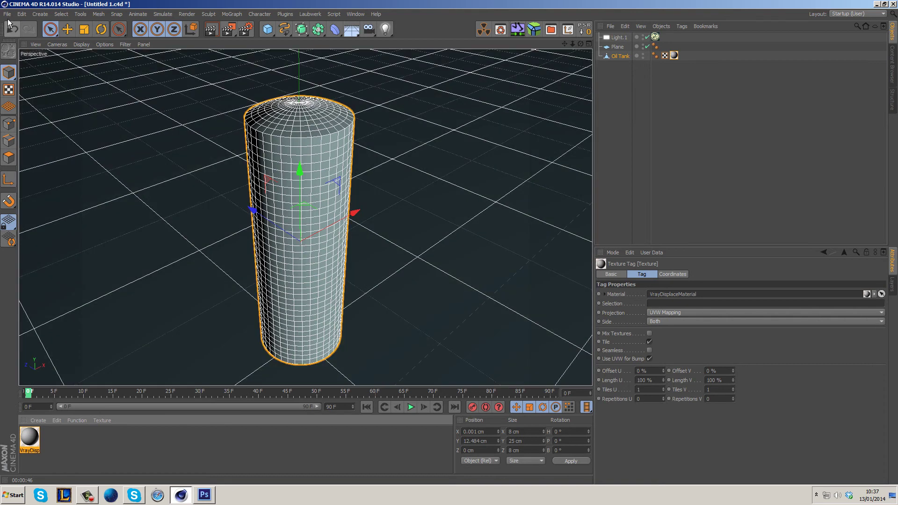
click(7, 15)
click(28, 89)
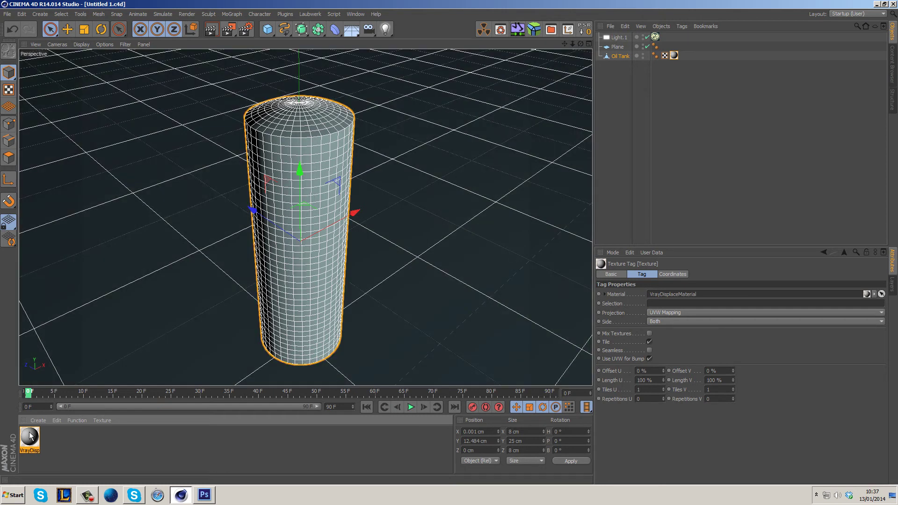
Open the VrayDisplaceMaterial editor, enlarge it, and keep Displacement type on 3D Mapping.
double_click(29, 439)
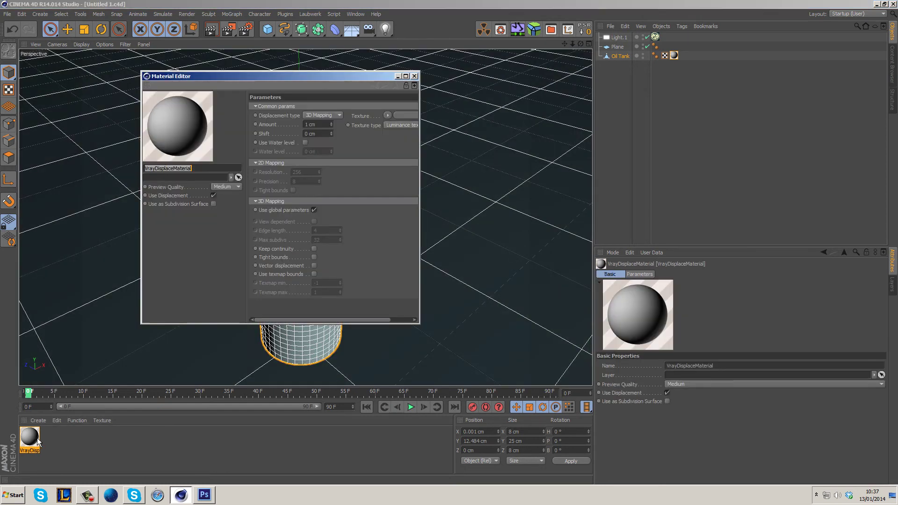
drag(341, 75, 580, 84)
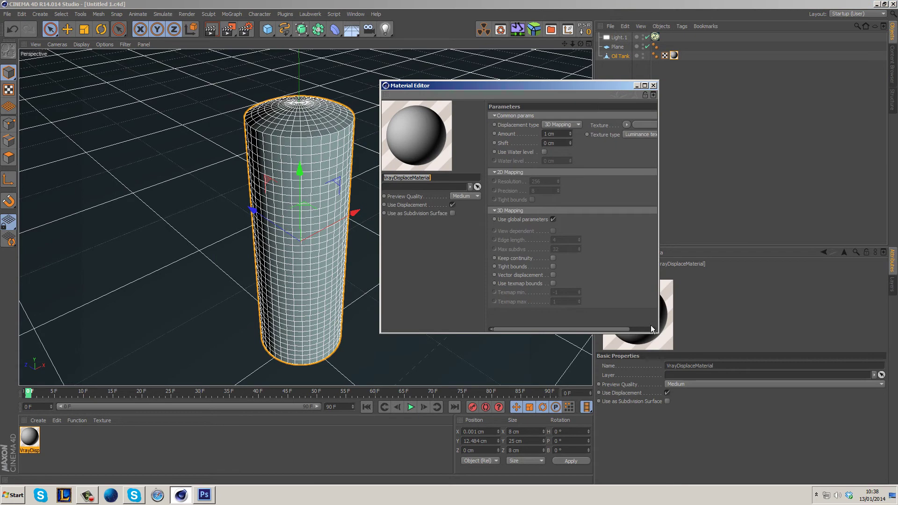
drag(658, 333, 780, 349)
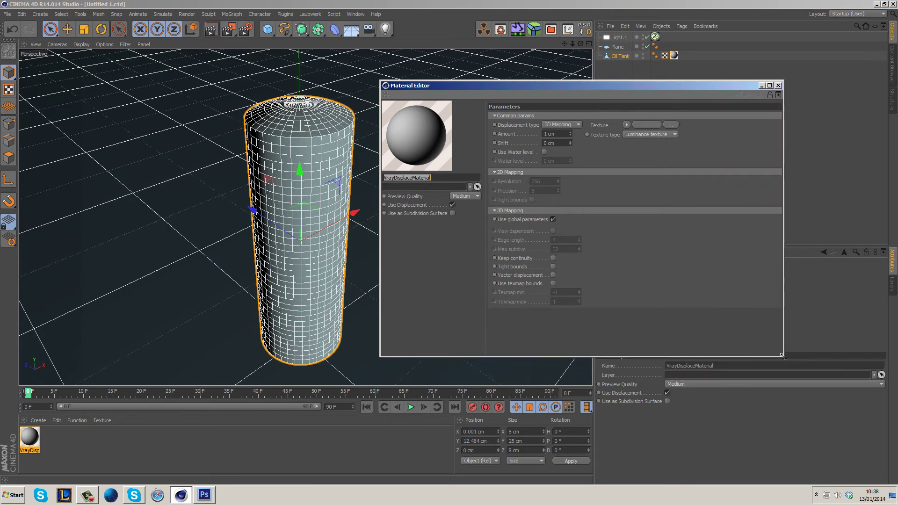
click(563, 125)
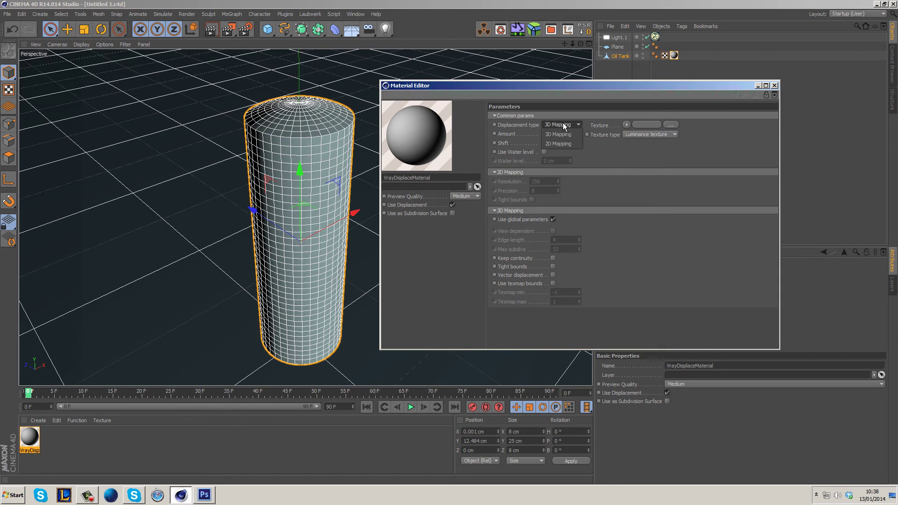
click(559, 133)
Load d1.jpg from the Desktop into the displacement material's Texture slot.
click(651, 124)
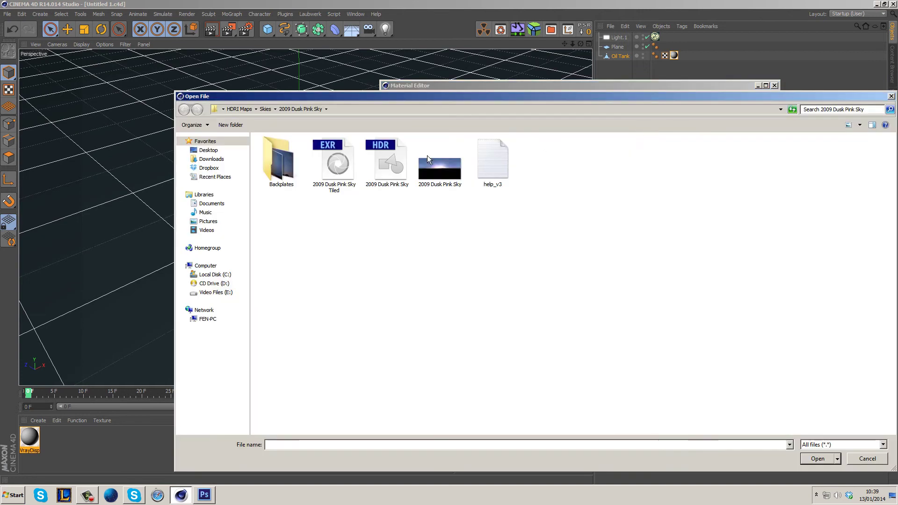
click(208, 151)
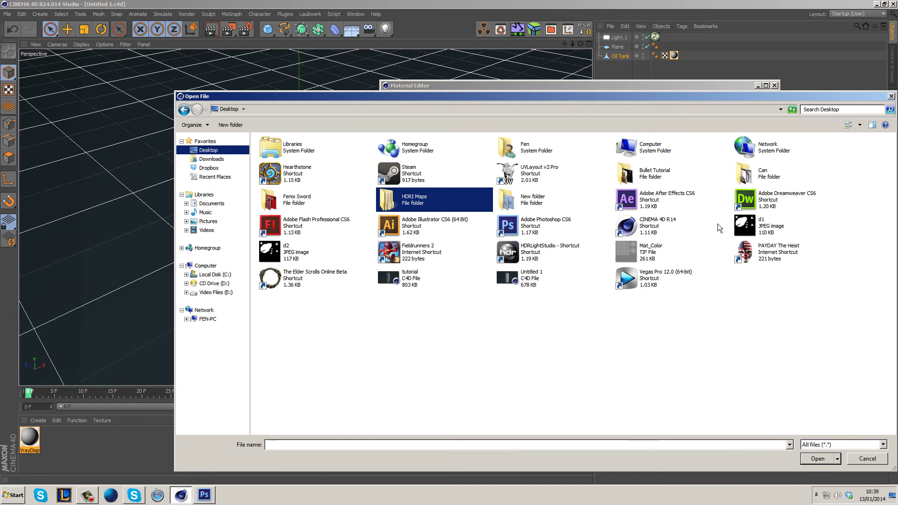
click(748, 229)
click(819, 459)
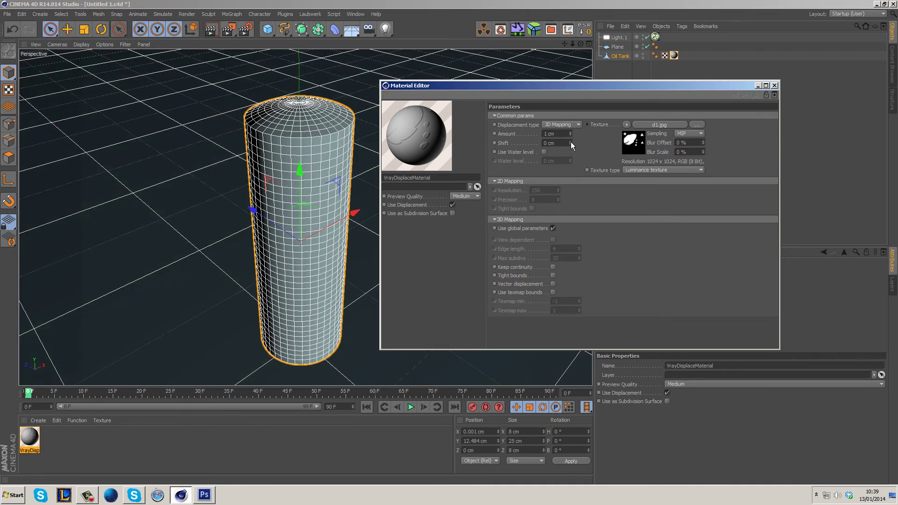
Start an Interactive Render Region over the tank's middle and move the Material Editor clear of it.
click(236, 35)
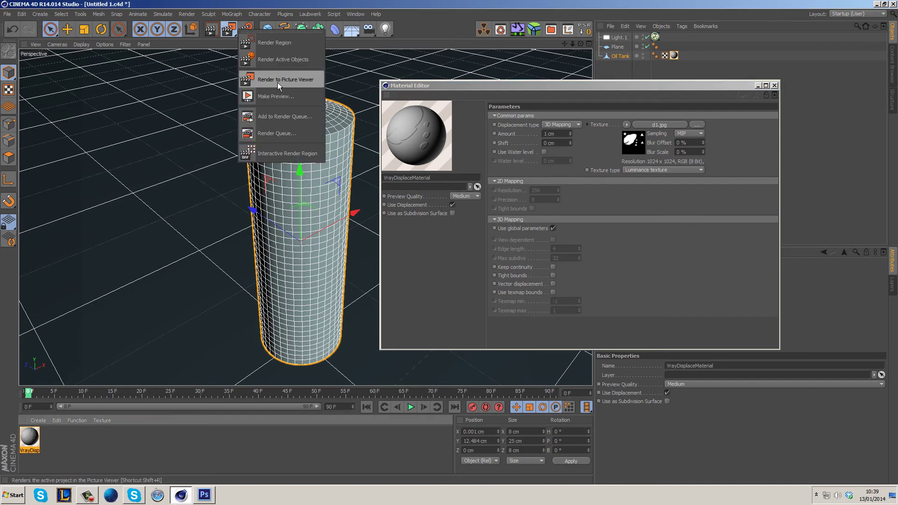
click(282, 153)
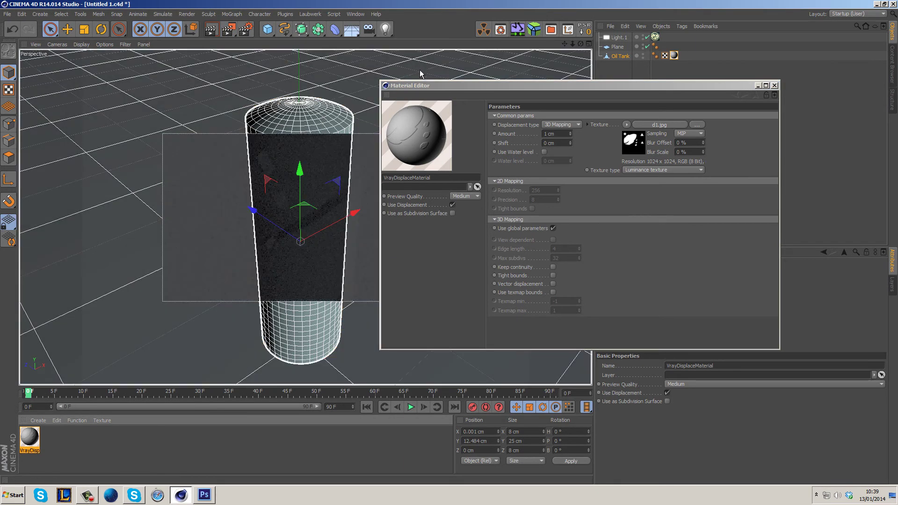
drag(428, 84, 535, 80)
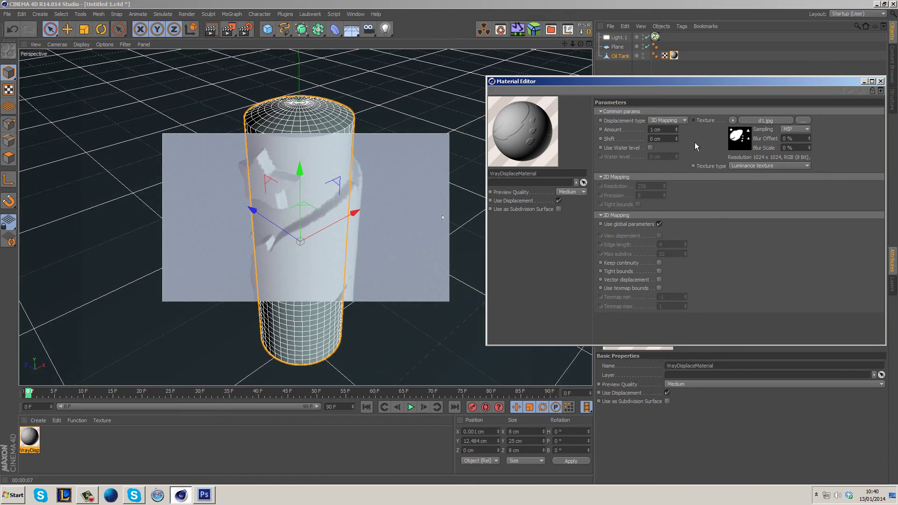
Change the displacement Amount from 1 cm to 0.4 cm.
drag(664, 130, 574, 125)
key(BackSpace)
text(0.4)
key(Return)
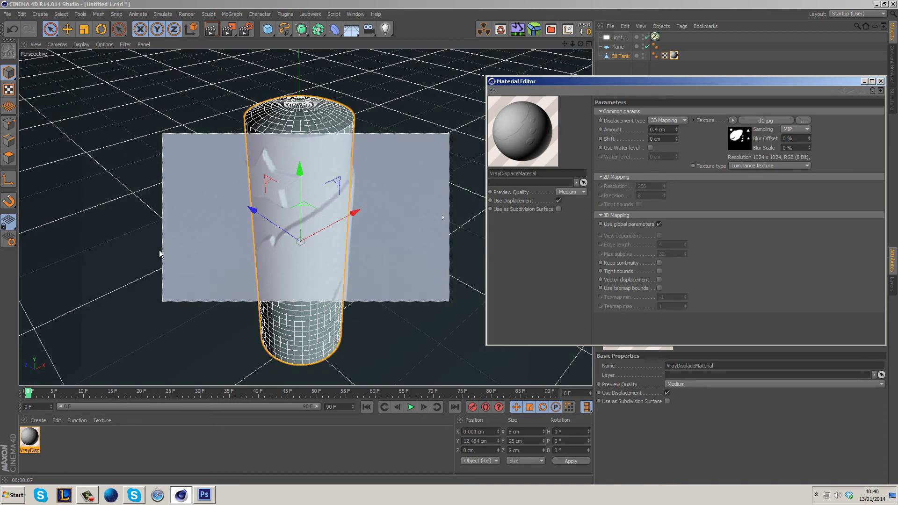
Resize and reposition the interactive render region to frame the whole tank down to its base.
drag(163, 300, 230, 258)
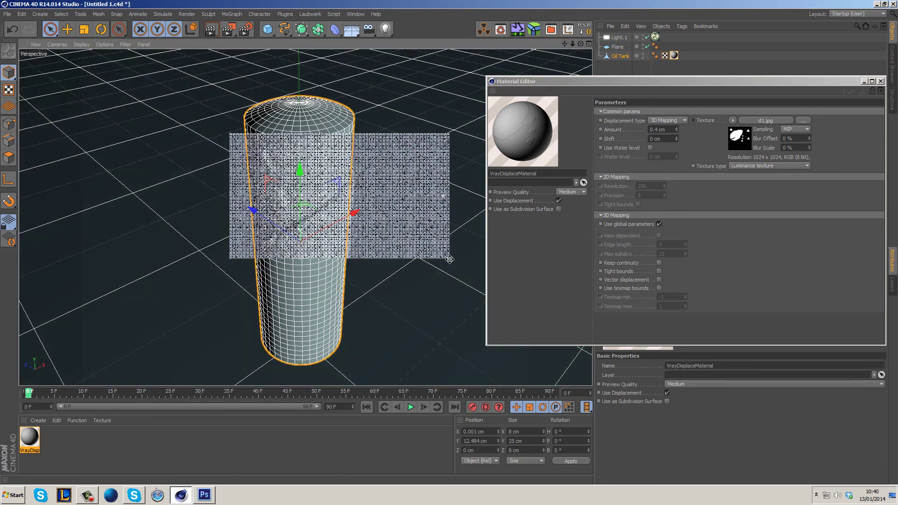
drag(449, 259, 366, 376)
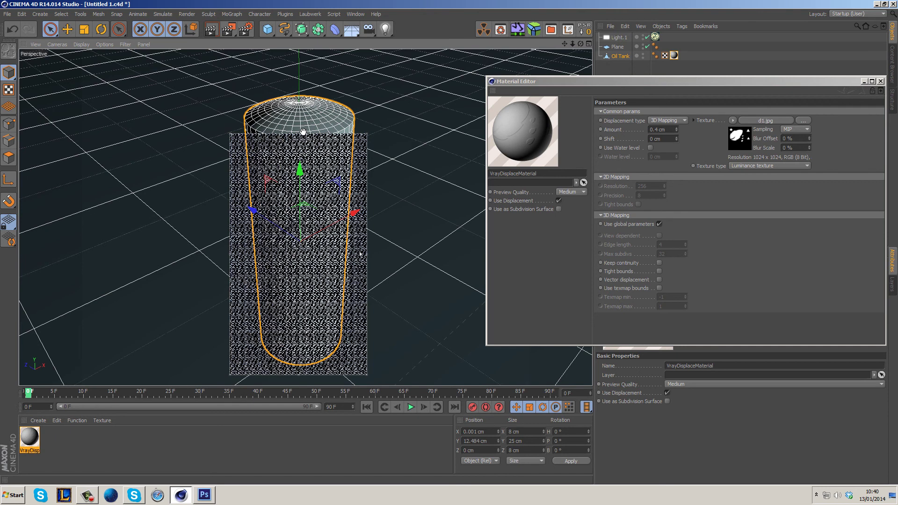
drag(304, 133, 303, 92)
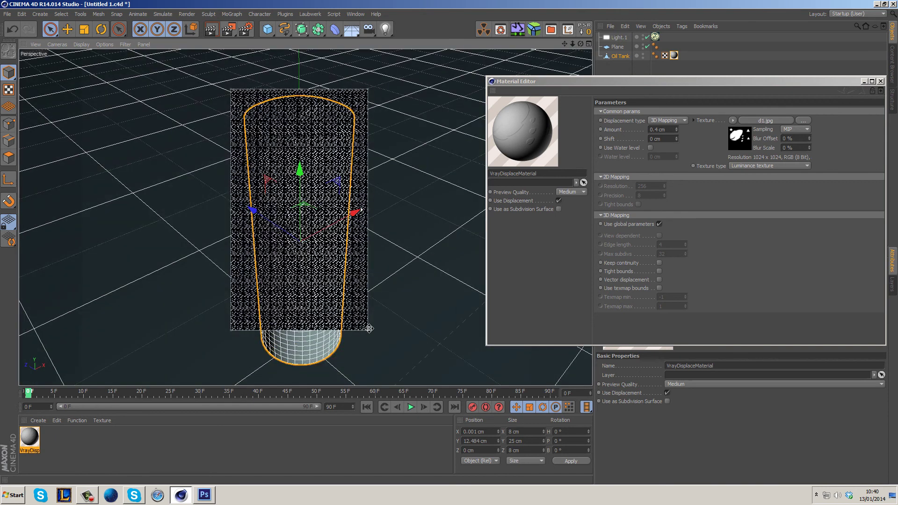
drag(367, 334, 368, 374)
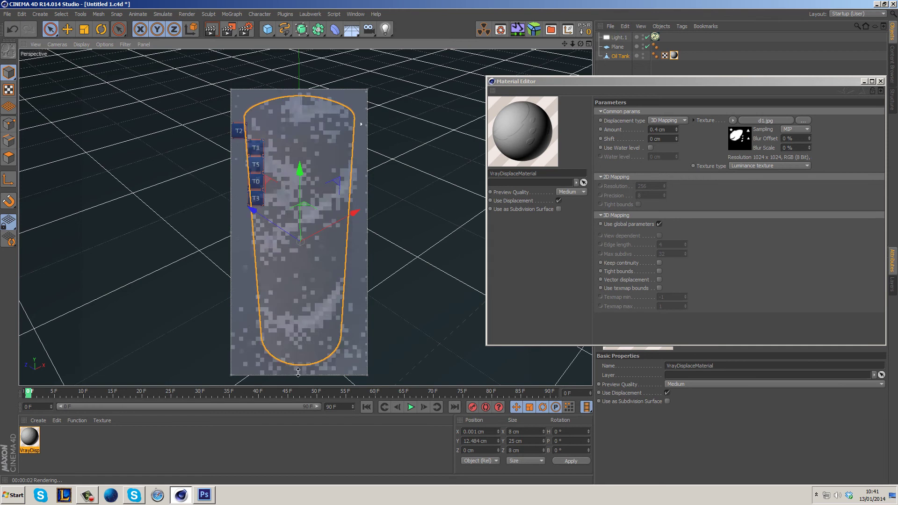
drag(296, 378, 295, 147)
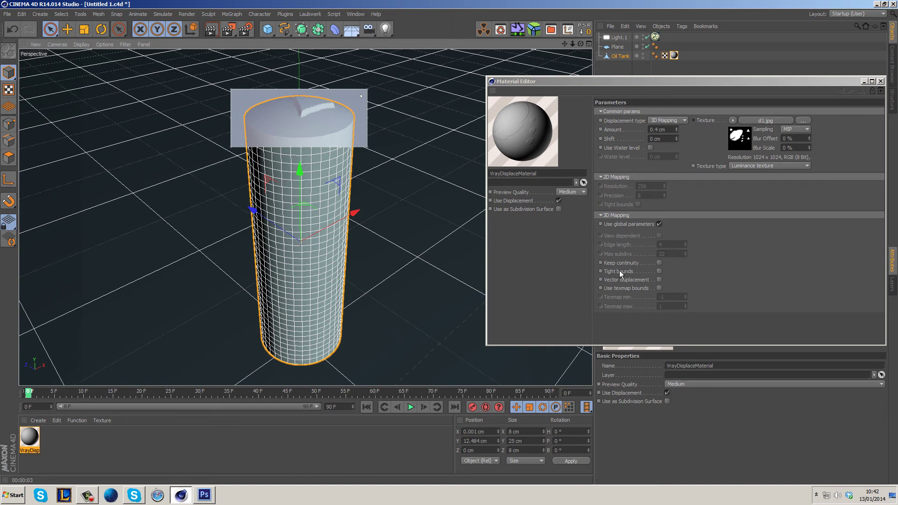
Enable Keep continuity and Tight bounds, and set texture sampling to Alias 3.
click(659, 263)
click(660, 272)
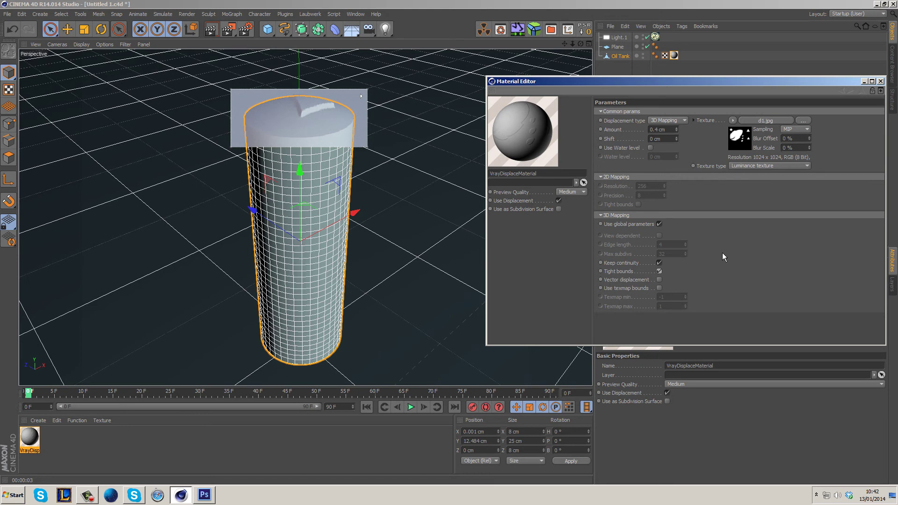
click(794, 129)
click(803, 187)
click(794, 129)
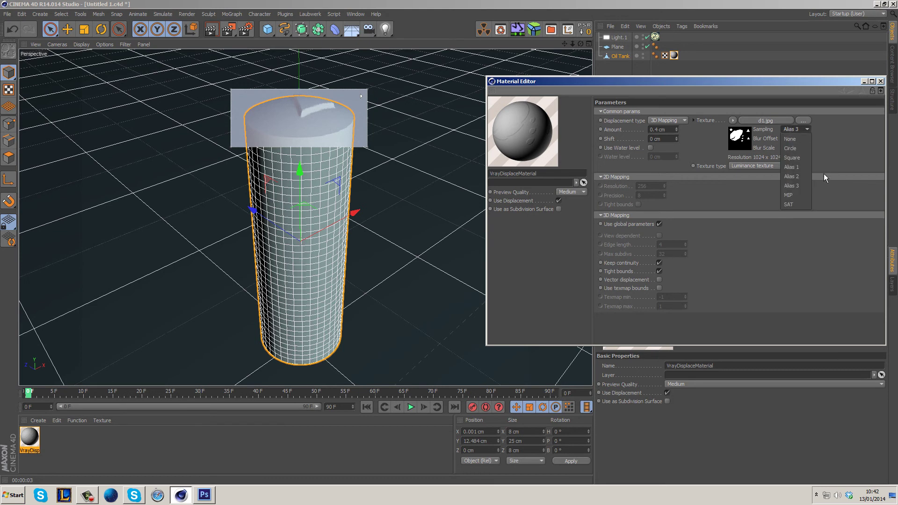
click(836, 165)
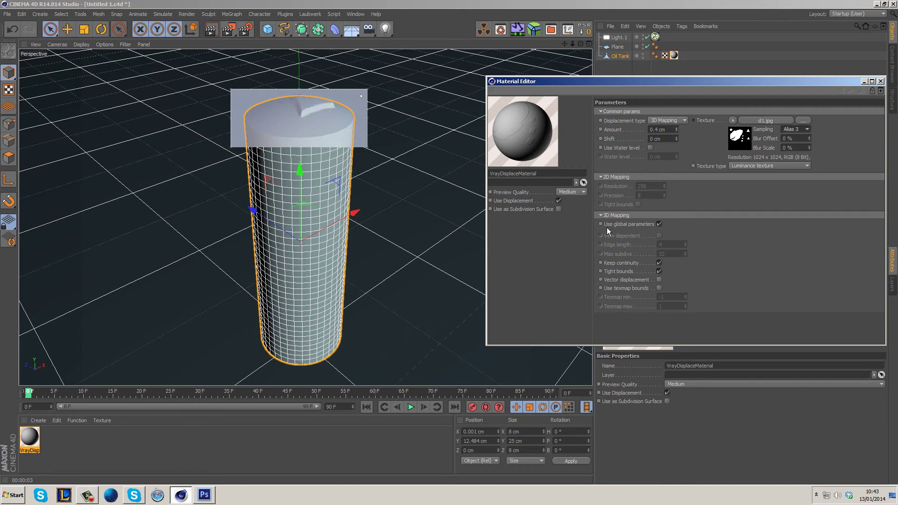
Uncheck Use global parameters in 3D Mapping and check View dependent.
click(659, 224)
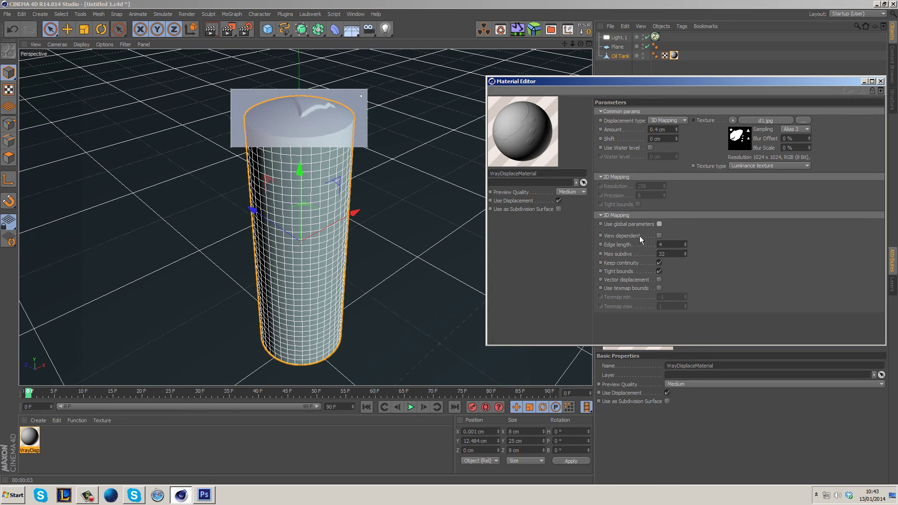
click(659, 236)
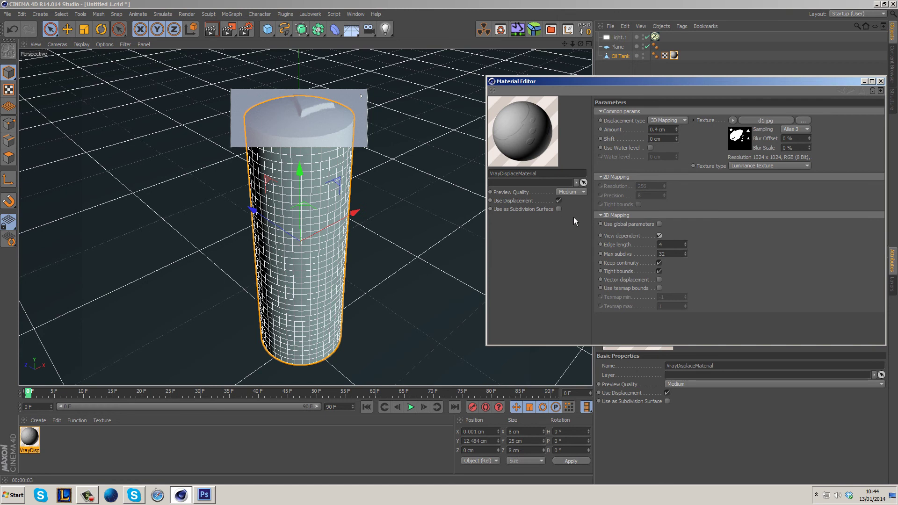
double_click(661, 244)
key(Tab)
click(701, 253)
double_click(674, 245)
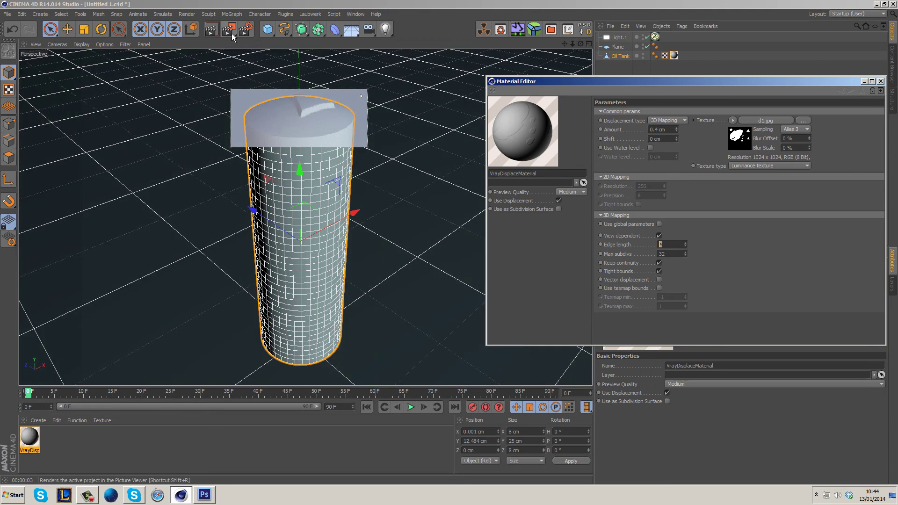
Render the tank to the Picture Viewer, then enlarge the viewer and widen its History panel.
click(229, 30)
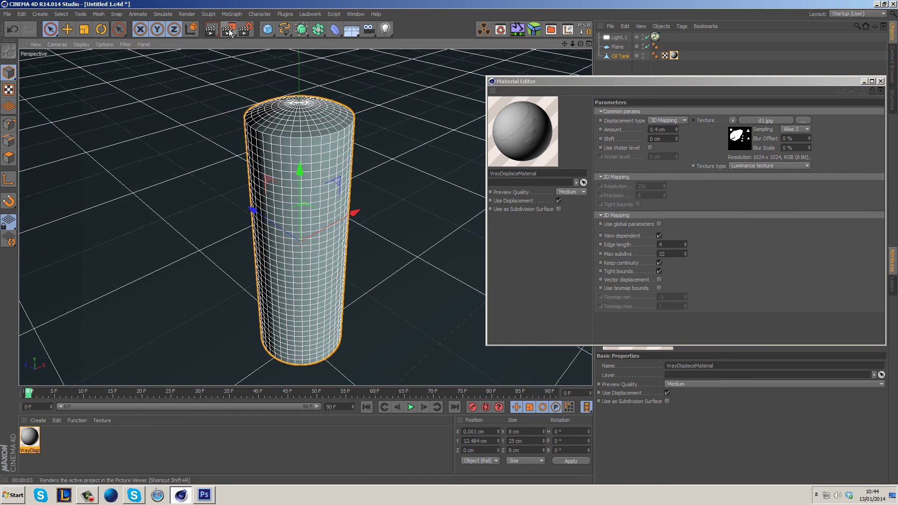
click(229, 29)
drag(325, 92, 324, 61)
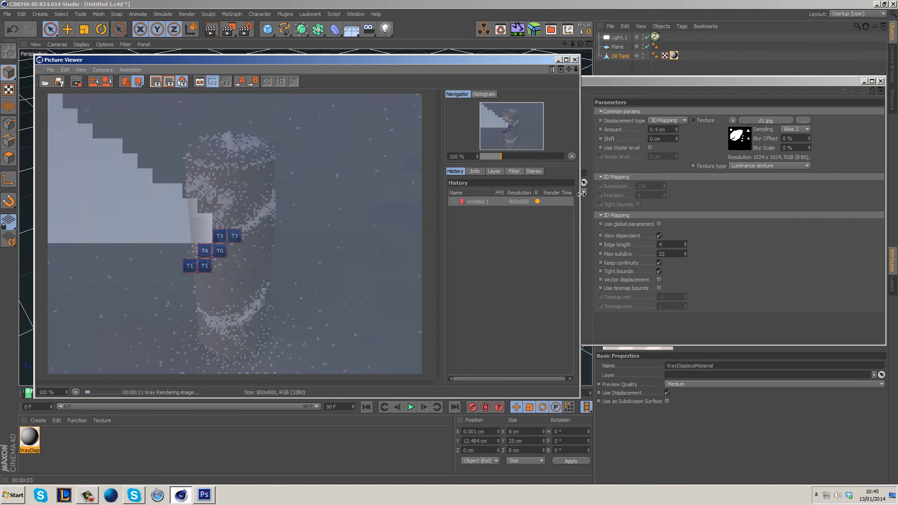
drag(580, 194, 617, 194)
drag(481, 212, 444, 217)
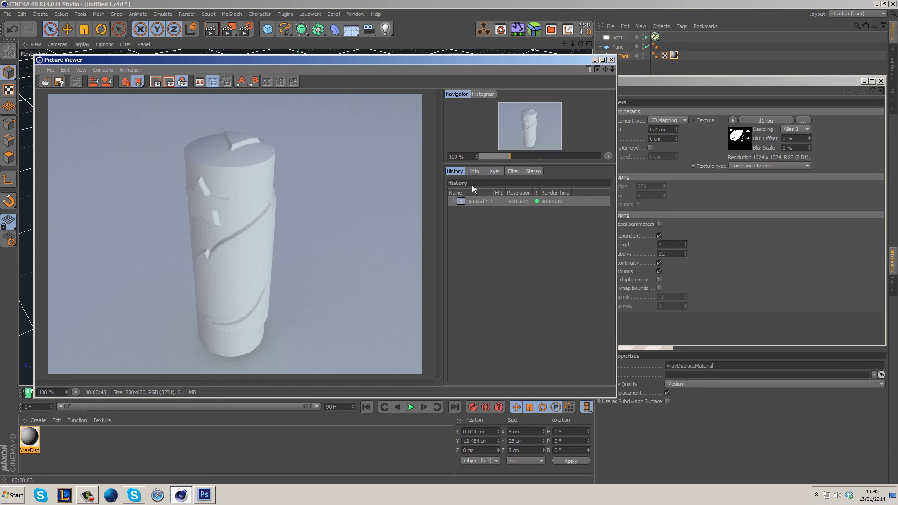
Set the displacement edge length to 1 and launch a new Picture Viewer render.
click(684, 253)
double_click(666, 244)
text(1)
key(Return)
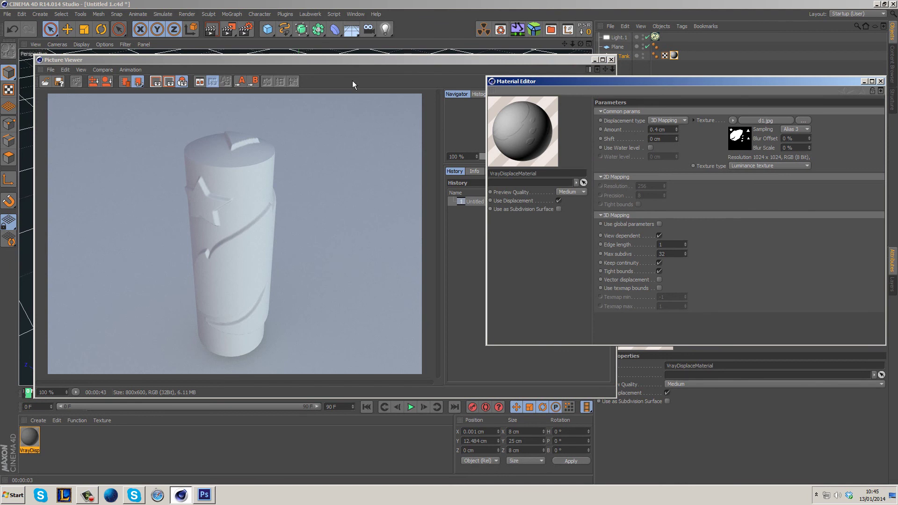
click(228, 29)
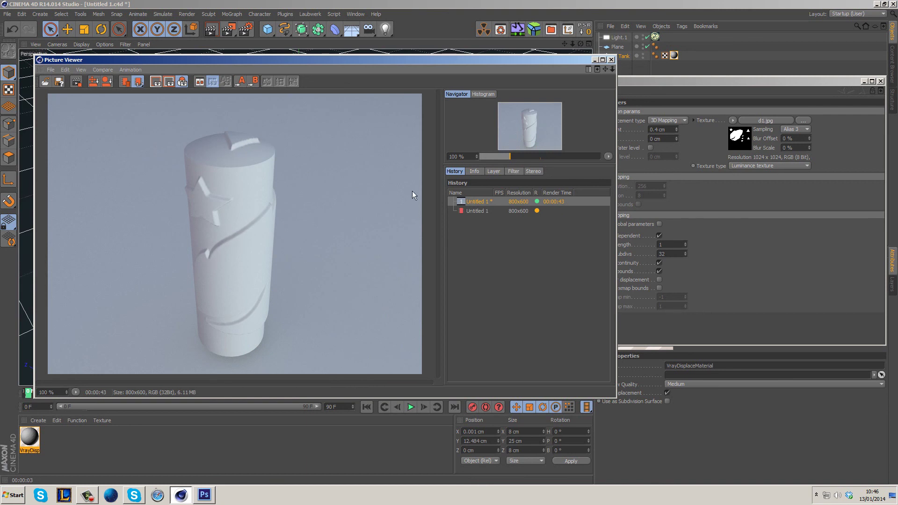
Flip in History between the edge length 4 and edge length 1 renders, ending on the newer one.
click(466, 211)
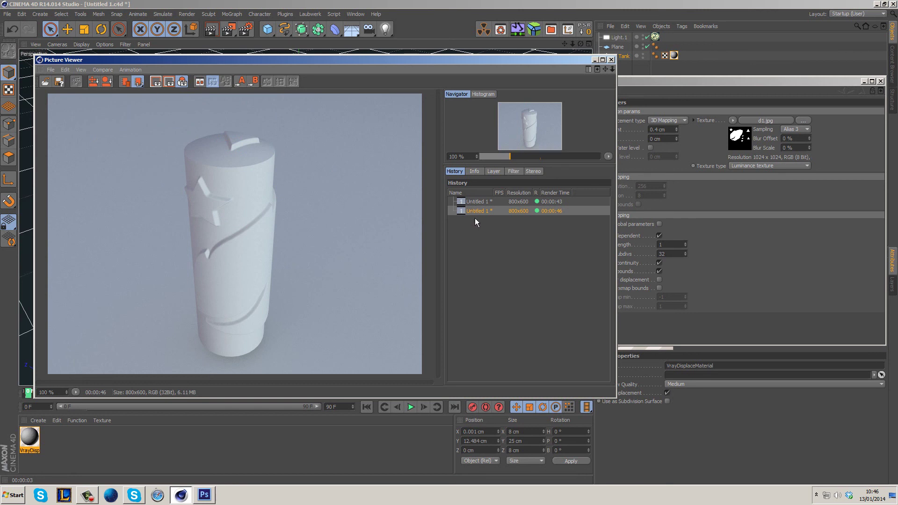
click(486, 204)
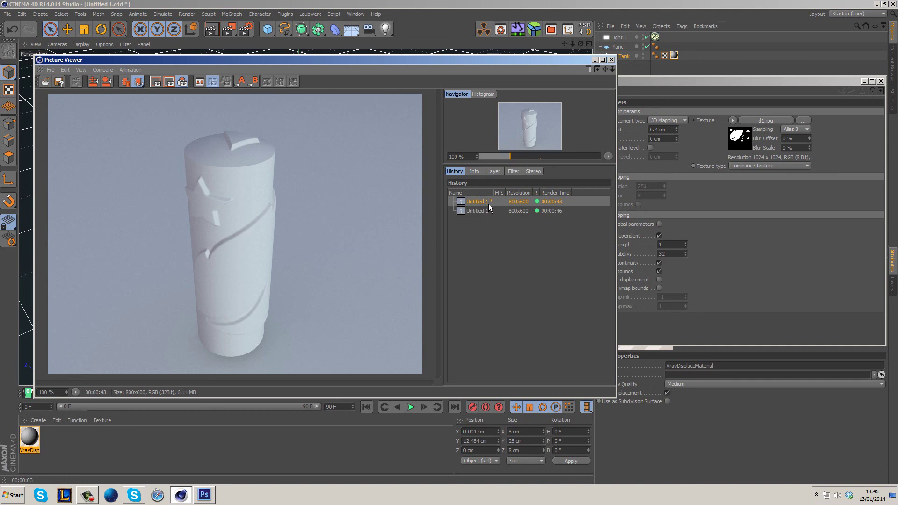
key(Down)
key(Up)
key(Down)
key(Up)
key(Down)
key(Up)
key(Down)
key(Up)
key(Down)
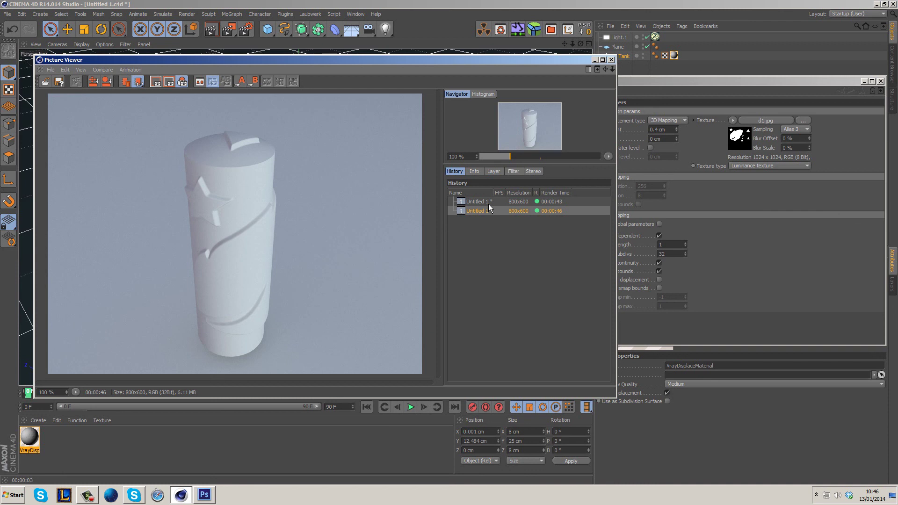
key(Up)
key(Down)
key(Up)
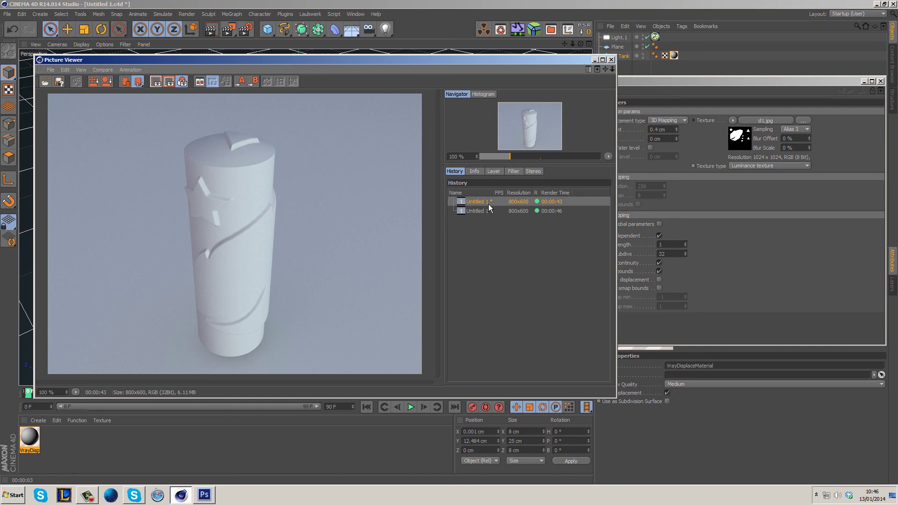
key(Down)
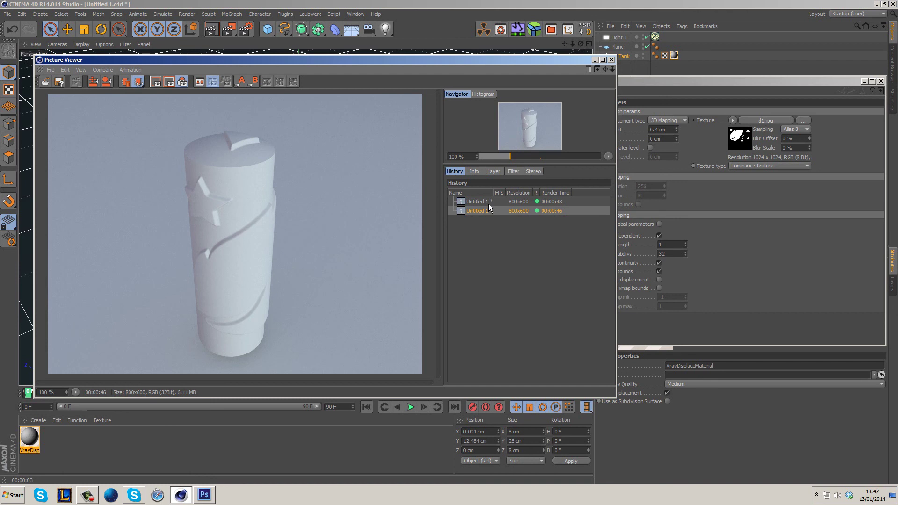
key(Up)
key(Down)
Change the displacement edge length to 0.4 and render to the Picture Viewer again.
click(712, 243)
click(7, 14)
key(Escape)
click(630, 243)
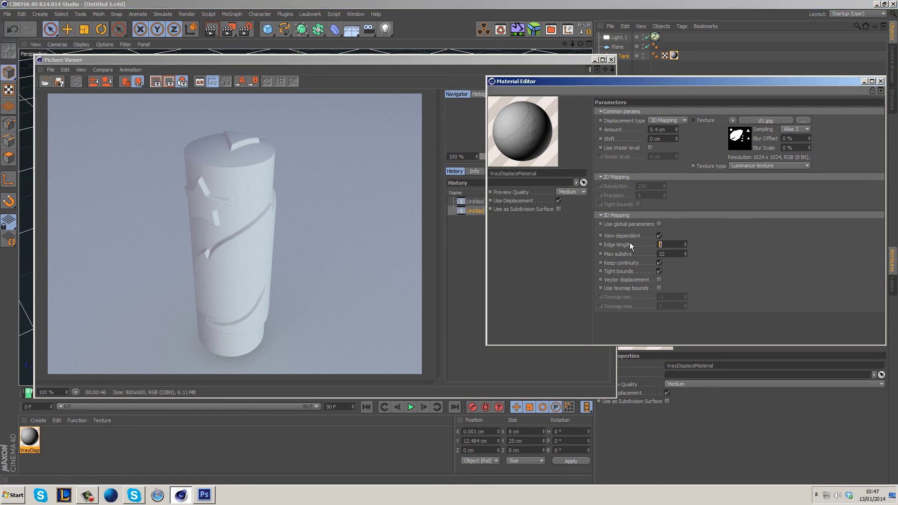
key(BackSpace)
text(0.4)
key(Return)
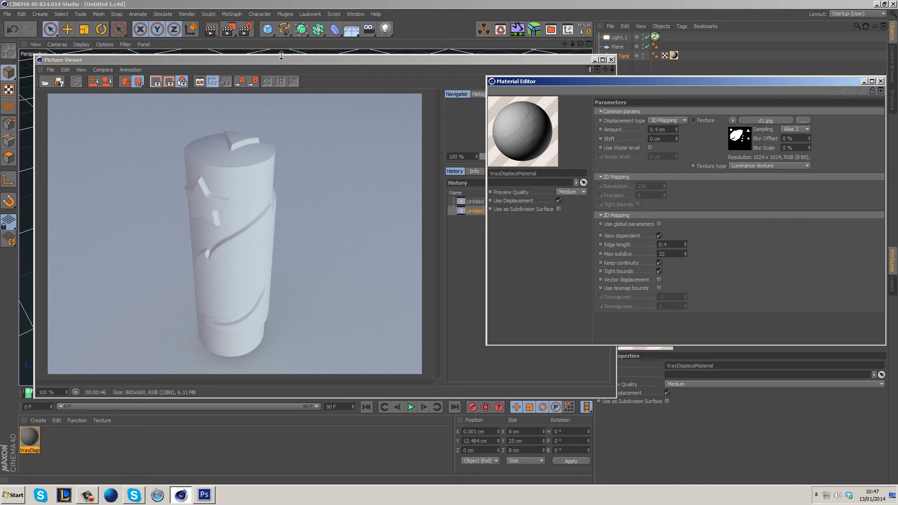
click(237, 29)
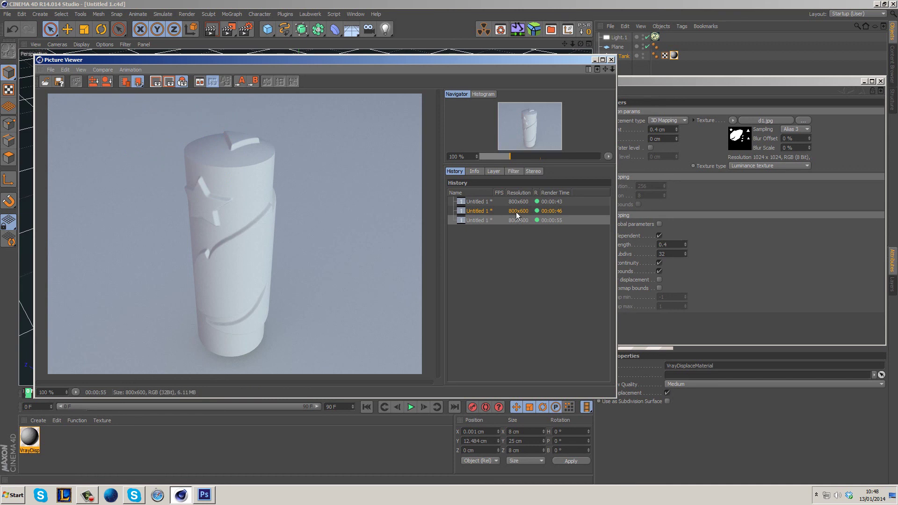
Toggle between the 00:00:46 (edge 1) and 00:00:55 (edge 0.4) renders, ending on 00:00:55.
click(479, 221)
click(479, 216)
click(479, 220)
click(479, 213)
click(477, 222)
click(482, 213)
click(481, 220)
click(481, 215)
click(480, 221)
click(482, 214)
click(481, 221)
click(482, 211)
click(479, 220)
click(482, 214)
key(Down)
key(Up)
key(Down)
key(Up)
key(Down)
key(Up)
key(Down)
key(Up)
key(Down)
key(Up)
key(Down)
key(Up)
key(Up)
key(Down)
key(Up)
key(Down)
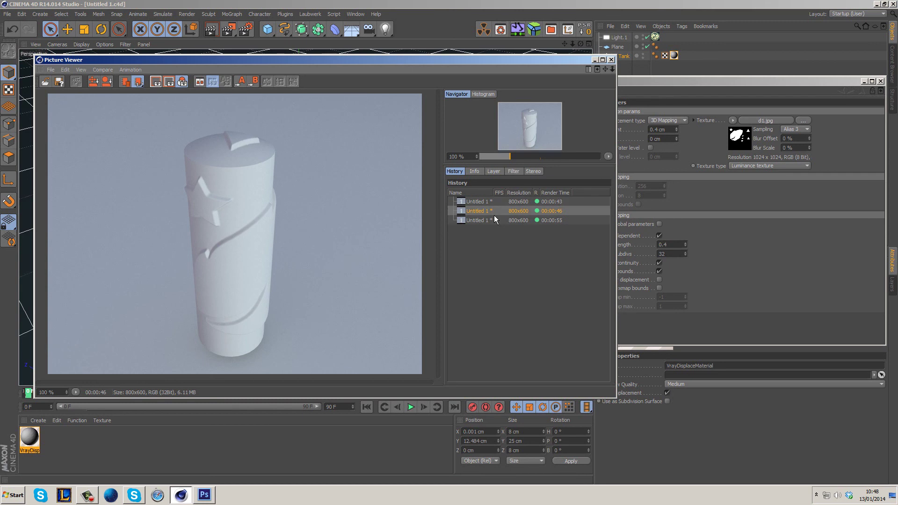
key(Down)
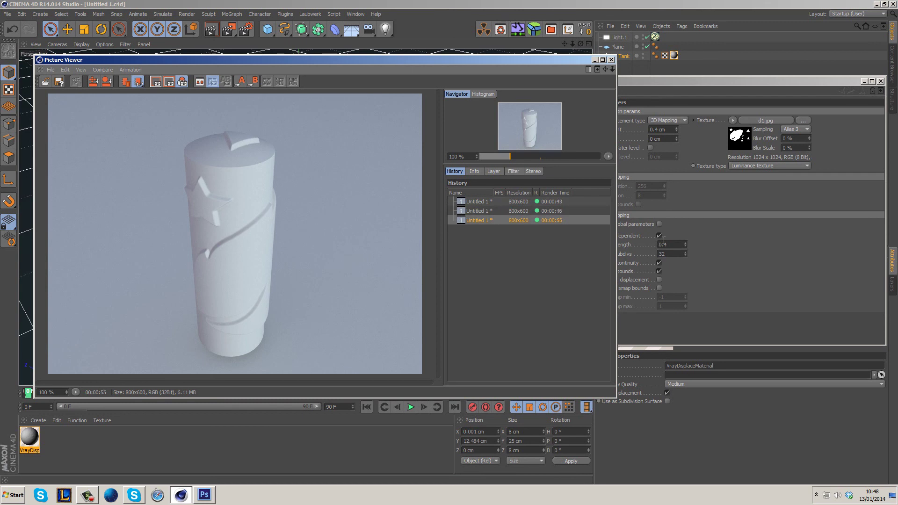
Enter an edge length of 1, then change it to 2.7 in 3D Mapping.
click(665, 244)
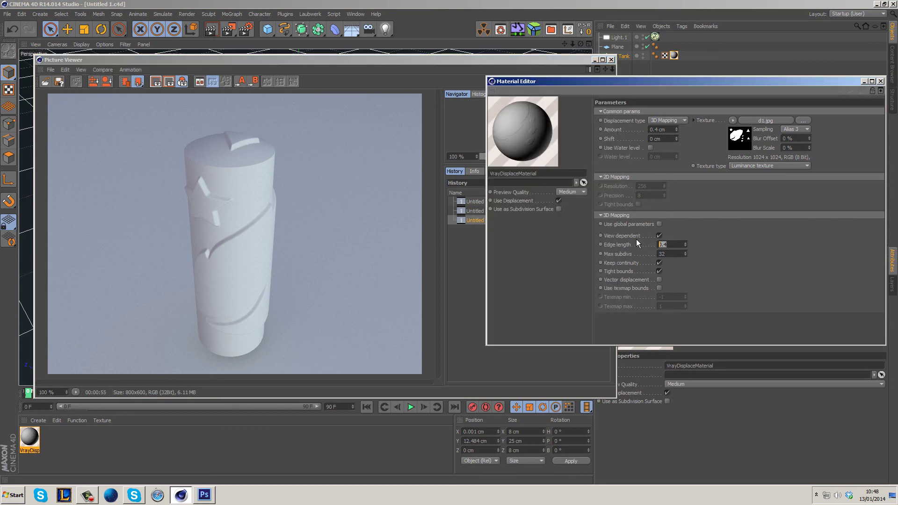
text(1)
key(Return)
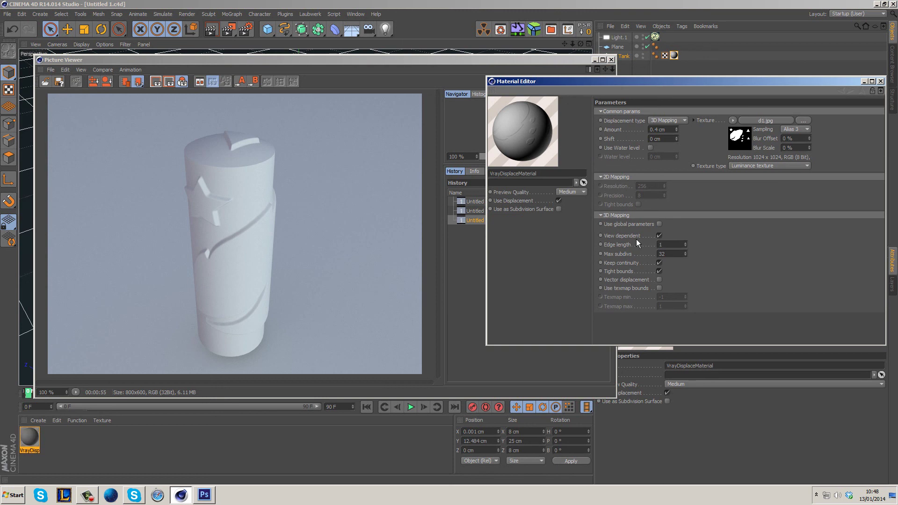
click(680, 244)
text(2.7)
key(Return)
Bring the Picture Viewer forward and display the first 00:00:43 render from edge length 4.
click(472, 266)
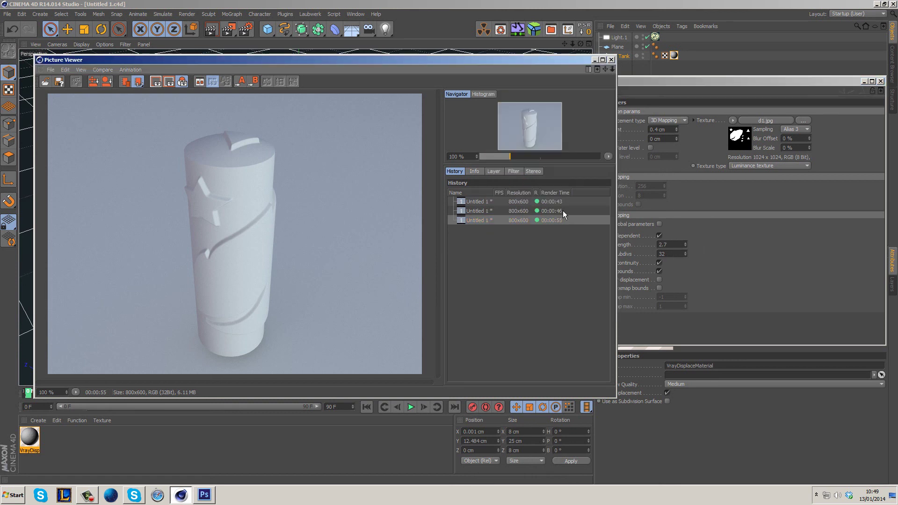
click(520, 201)
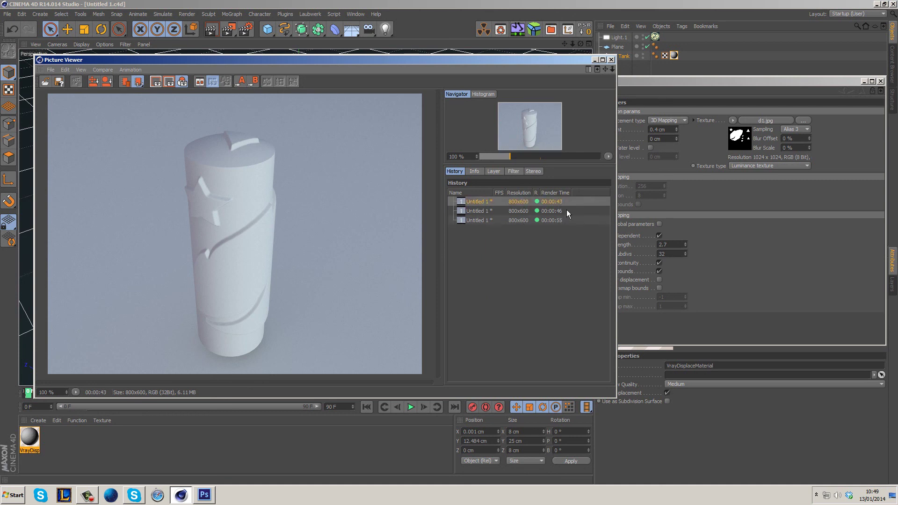